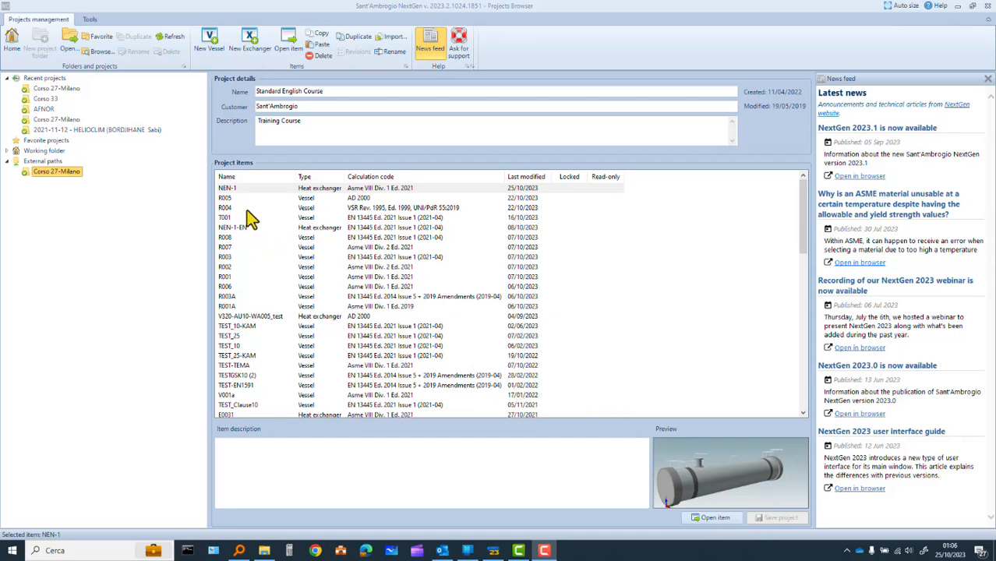
Open the heat exchanger item NEN-1 from the Standard English Course project
click(265, 191)
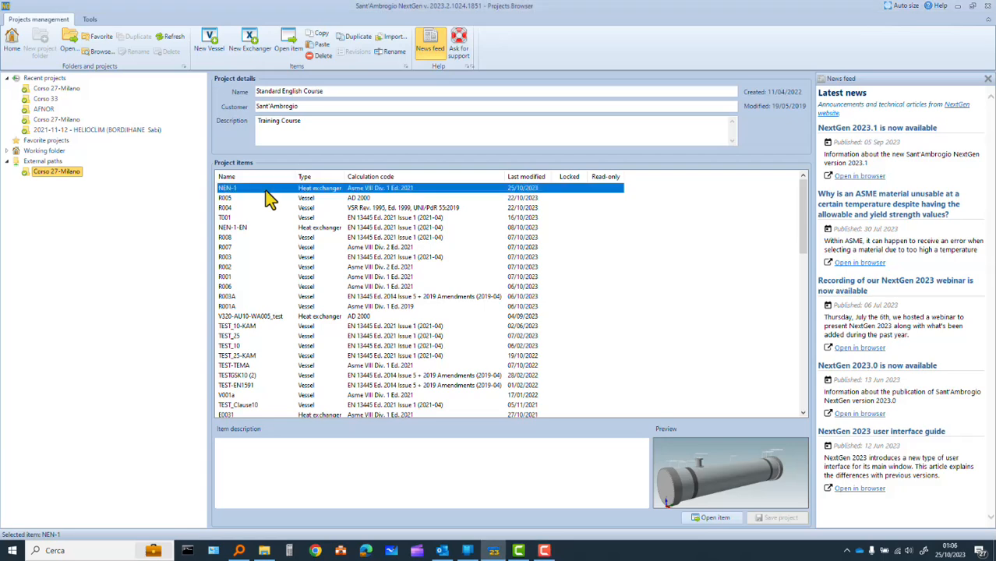
double_click(265, 192)
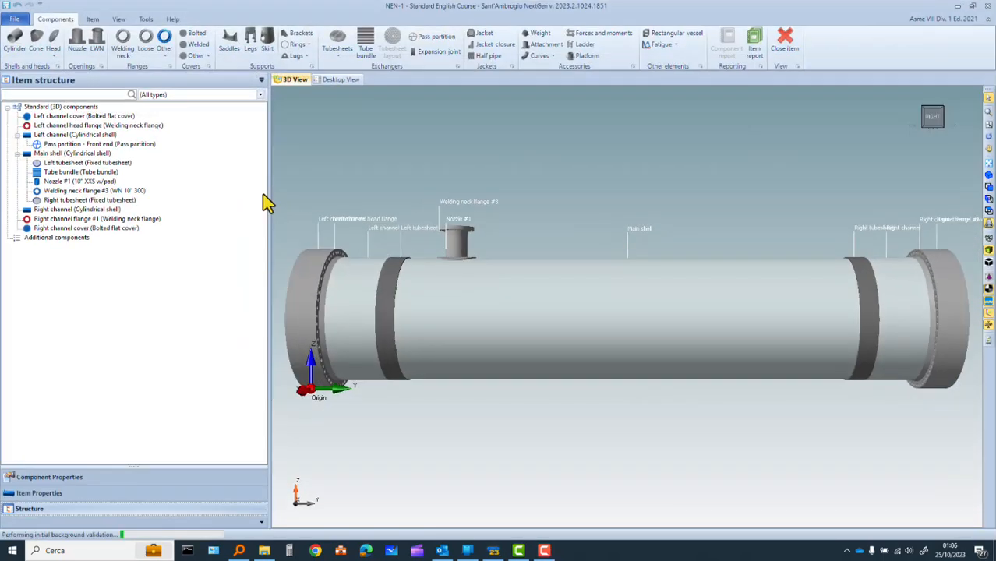
drag(621, 321, 699, 330)
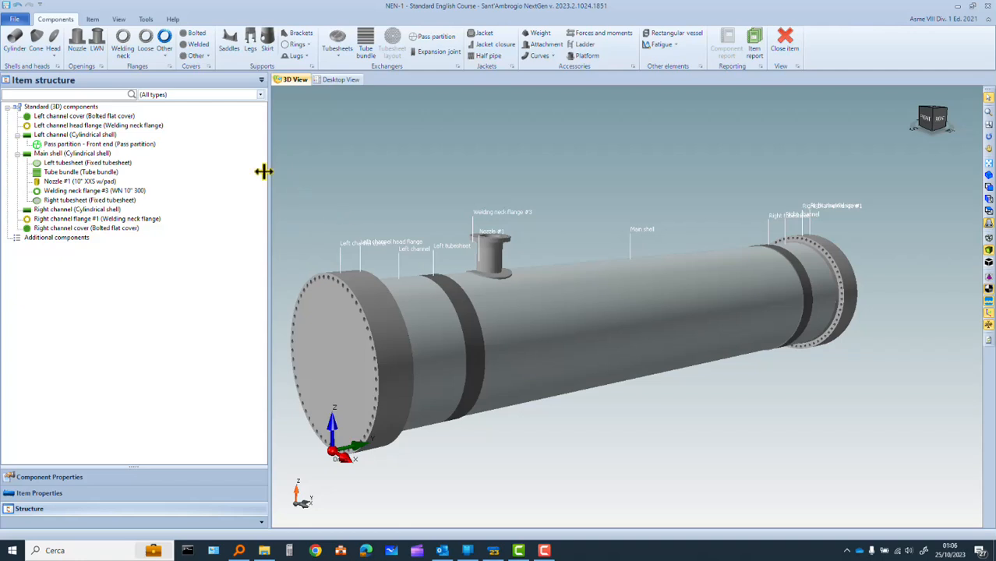
Review the heat exchanger's general, geometry, tests and TEMA properties
click(94, 21)
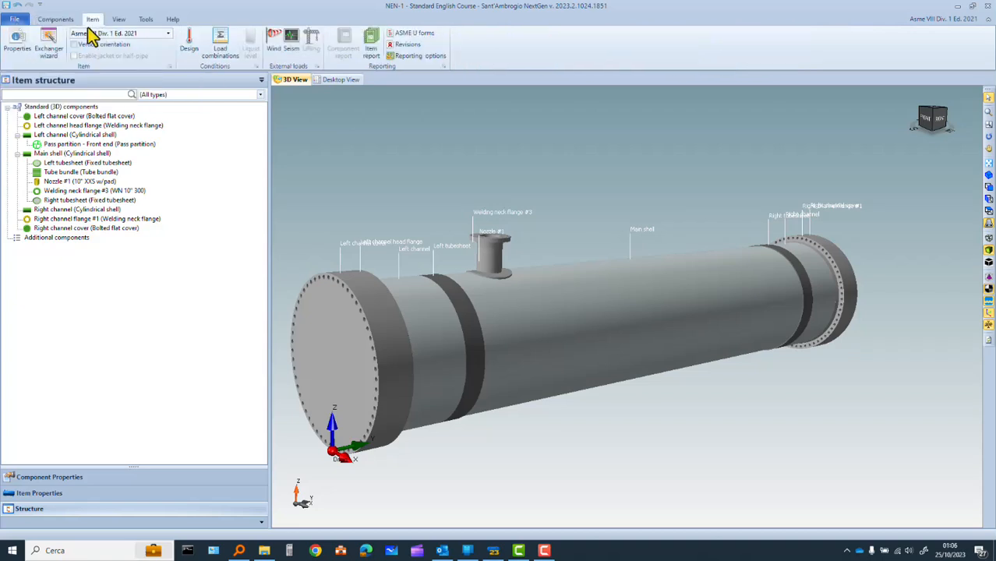
click(22, 48)
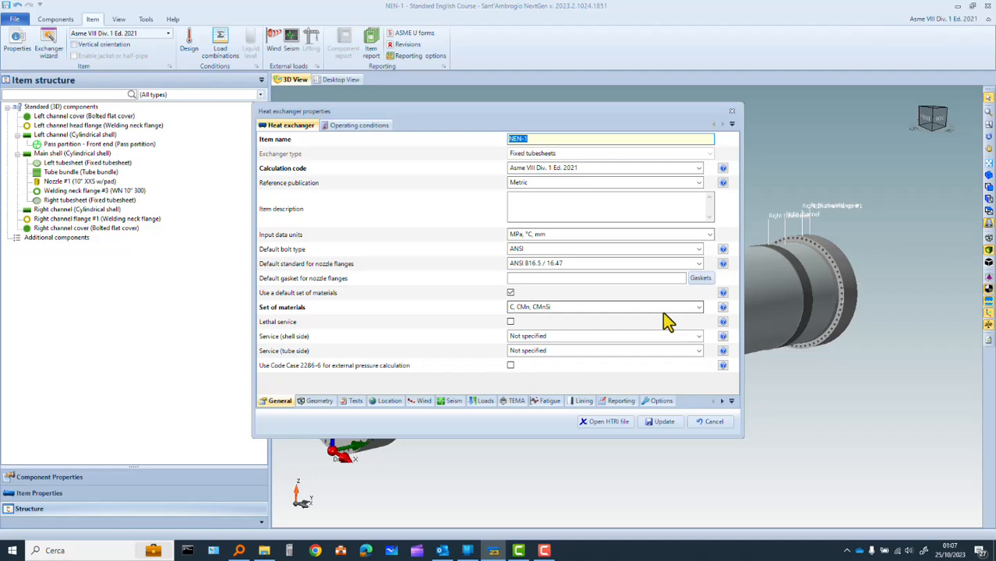
click(318, 402)
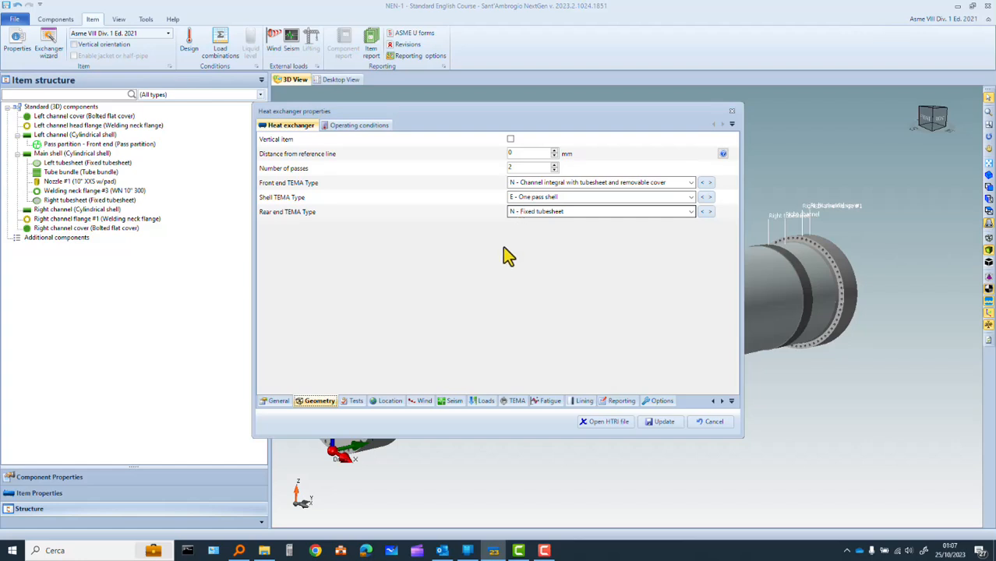
click(356, 410)
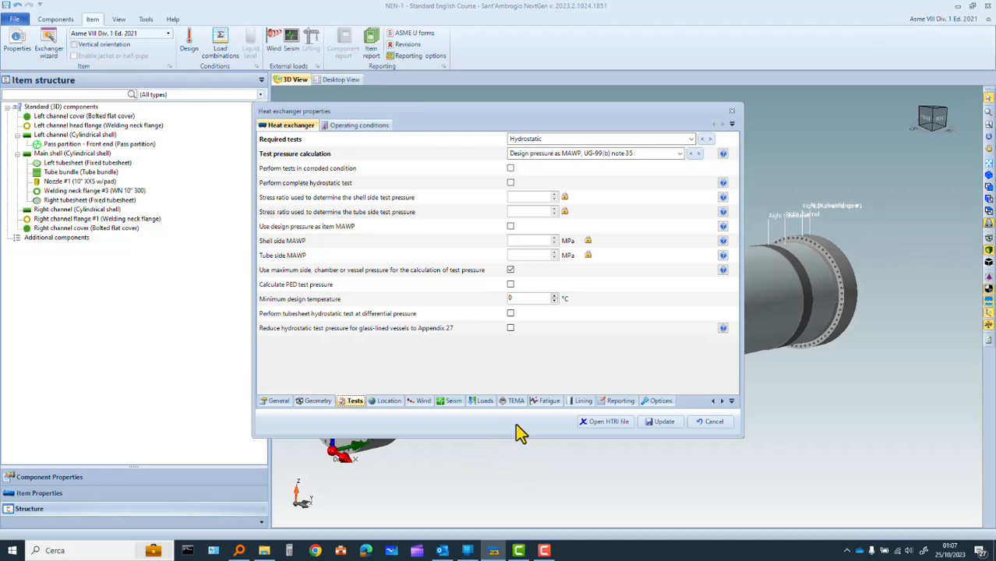
click(512, 402)
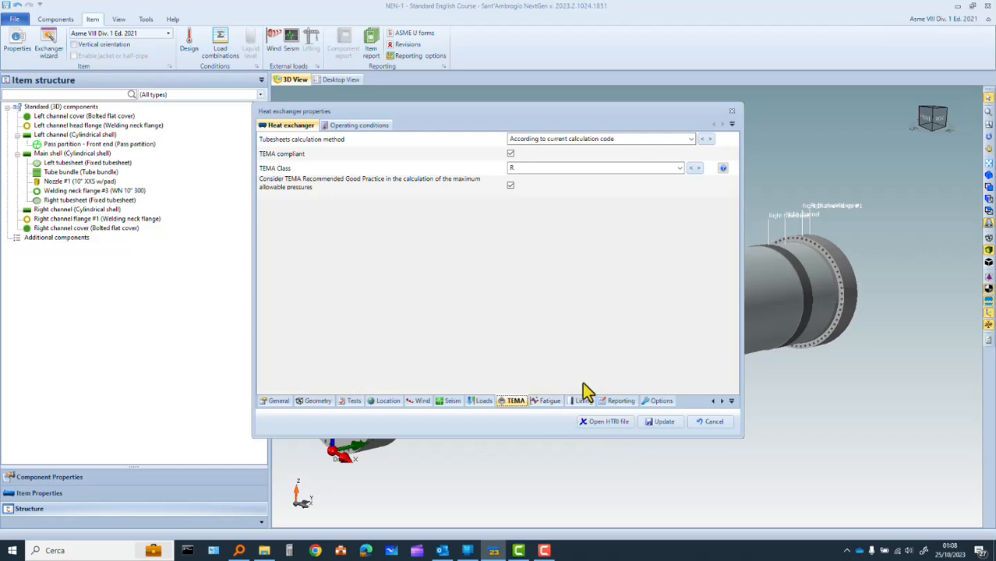
Review the operating conditions for the shell, channel, tubesheet and tubes, and close the properties without saving changes
click(364, 128)
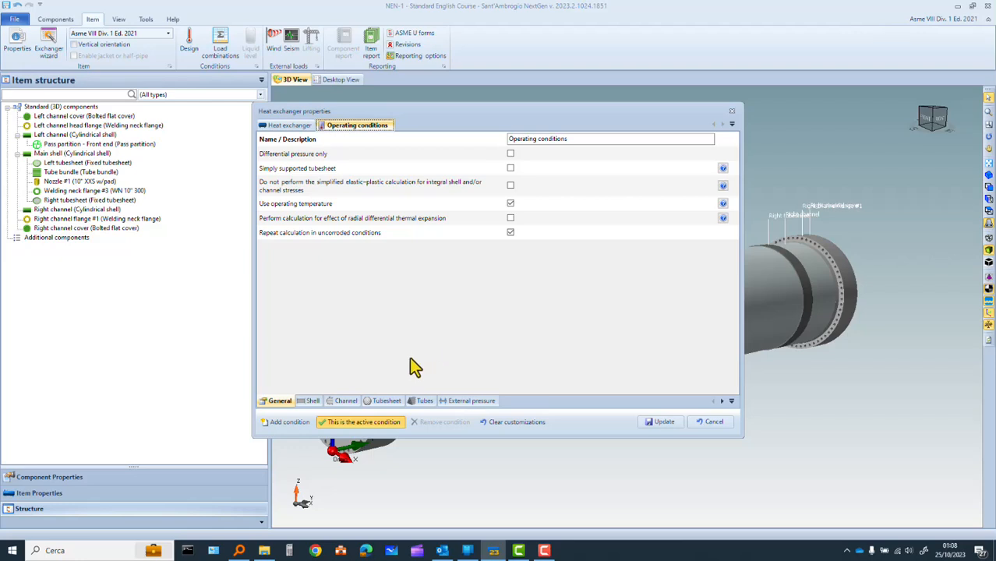
click(311, 403)
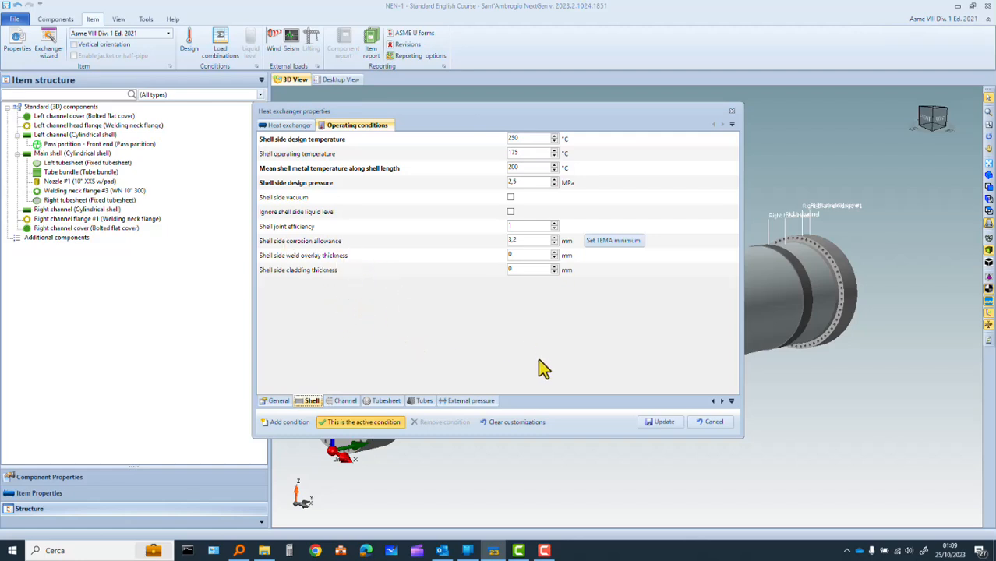
click(345, 402)
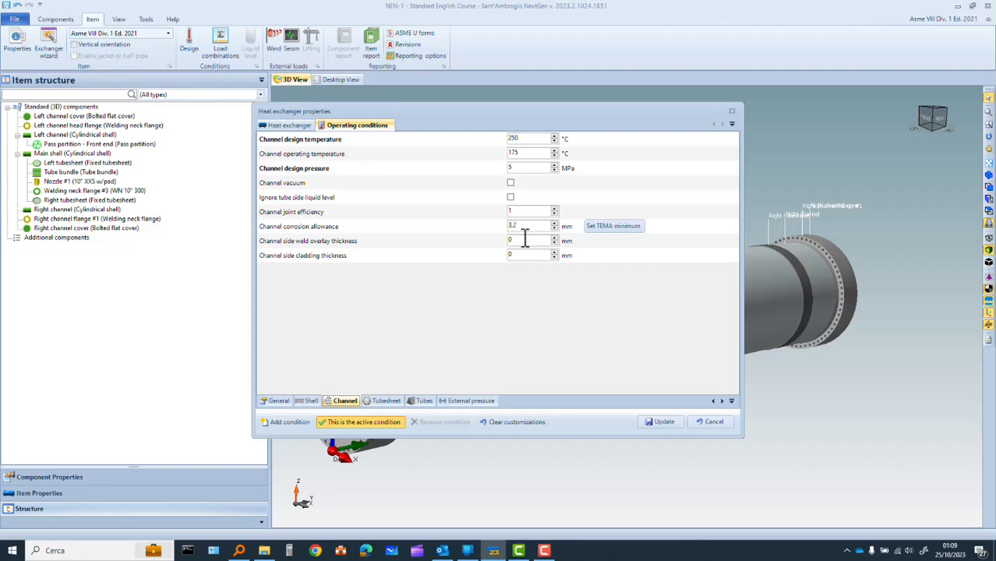
click(386, 400)
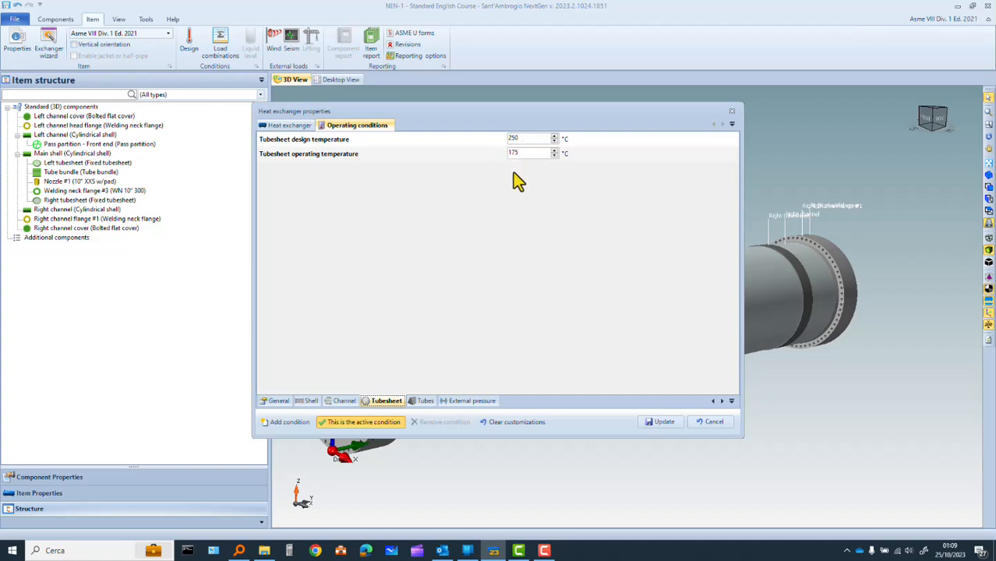
click(425, 405)
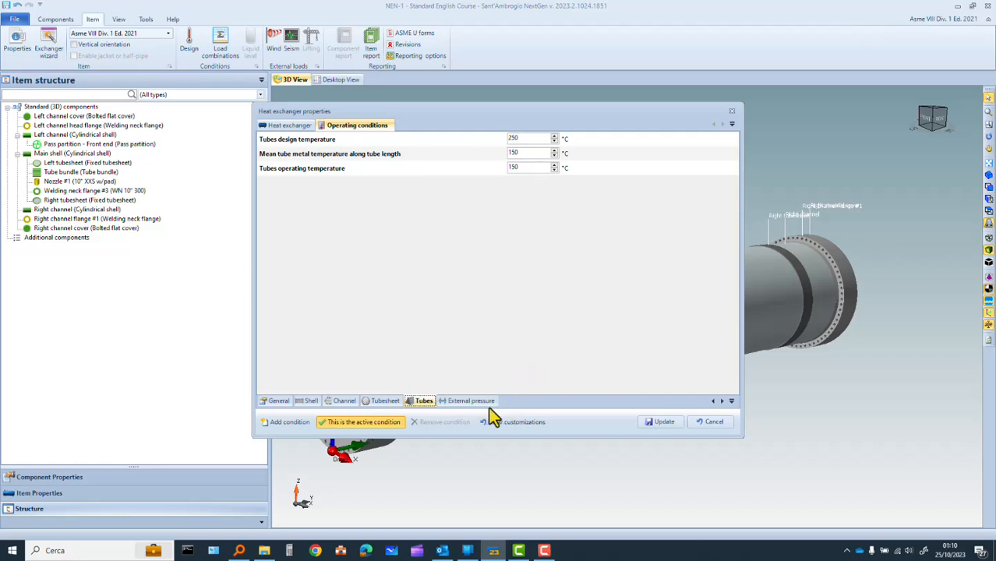
click(713, 422)
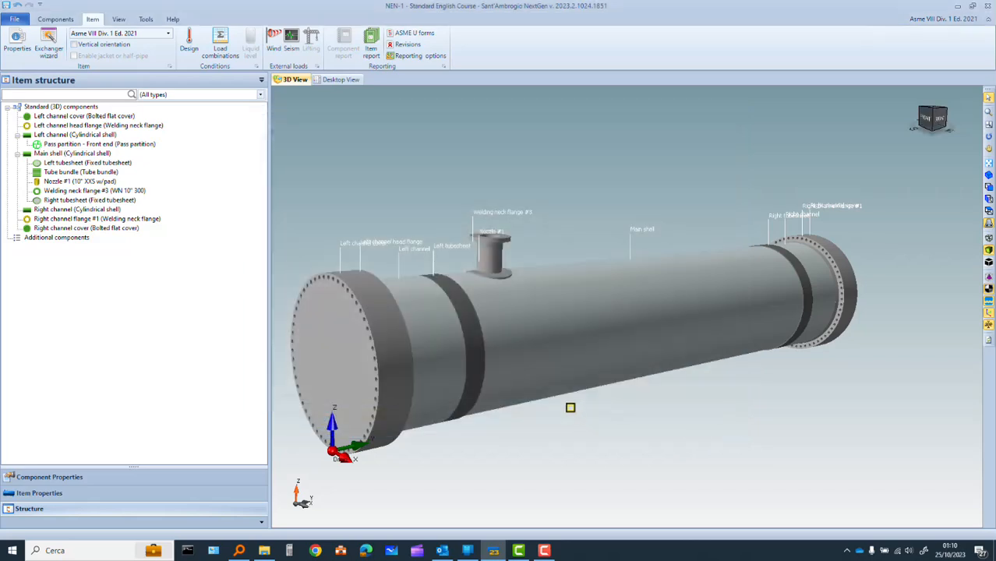
Open the heat exchanger wizard and review the front end's geometry, materials, gasket and pass partition data
click(49, 47)
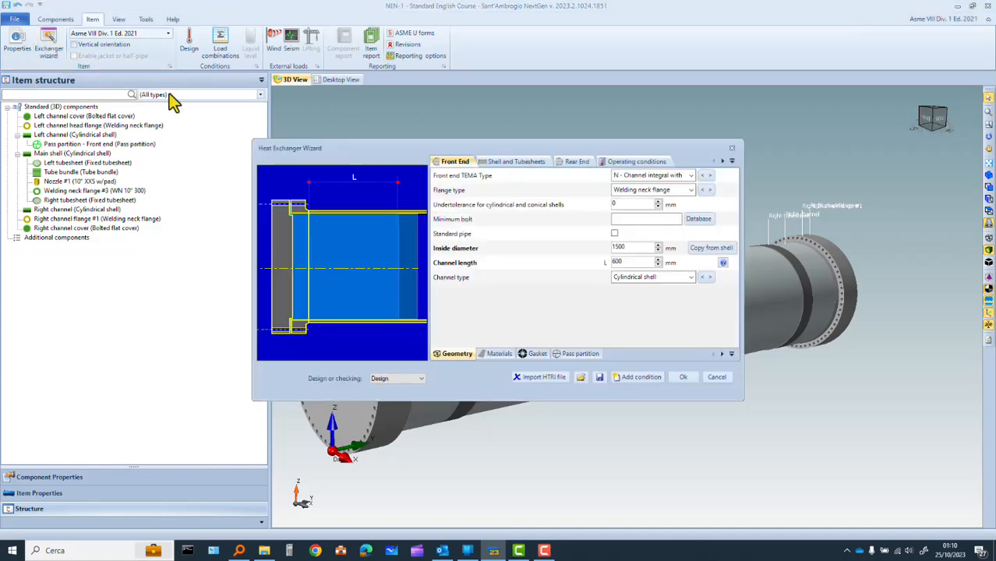
drag(531, 149, 580, 129)
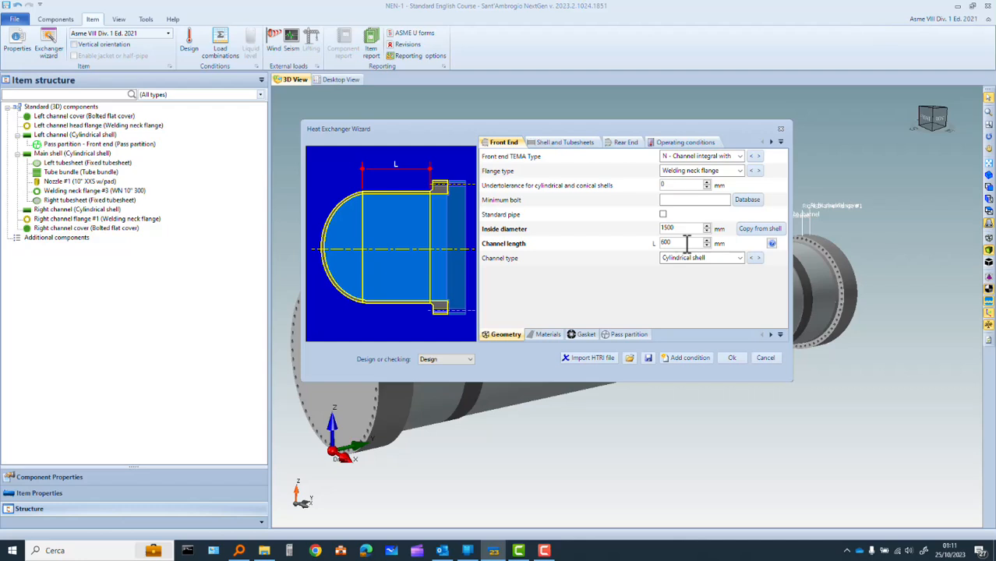
click(539, 336)
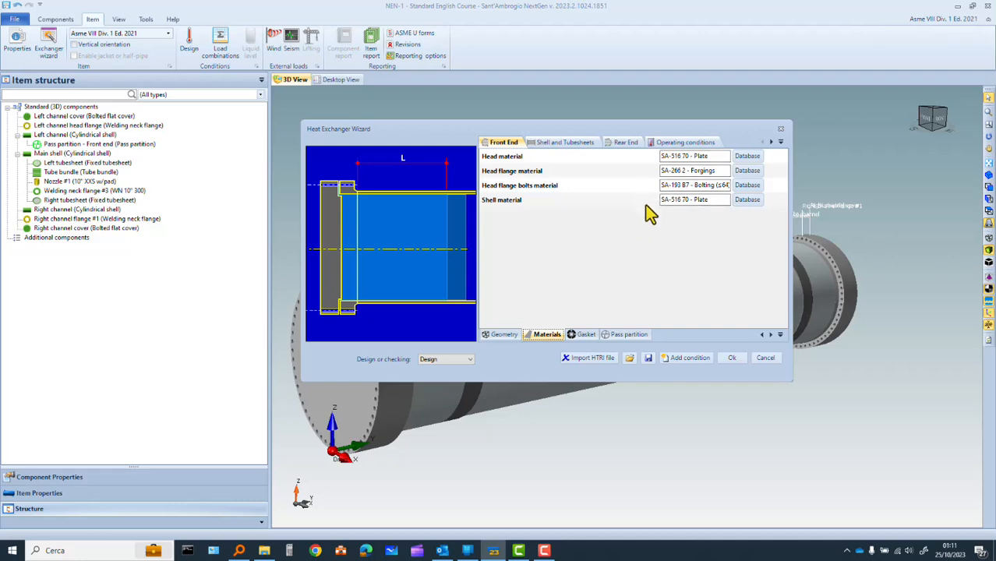
click(585, 337)
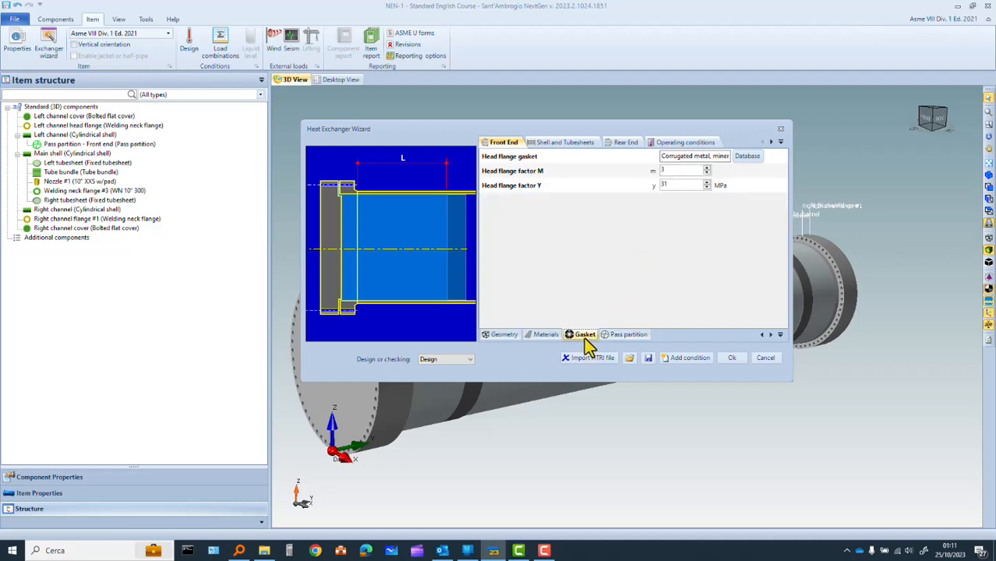
click(634, 340)
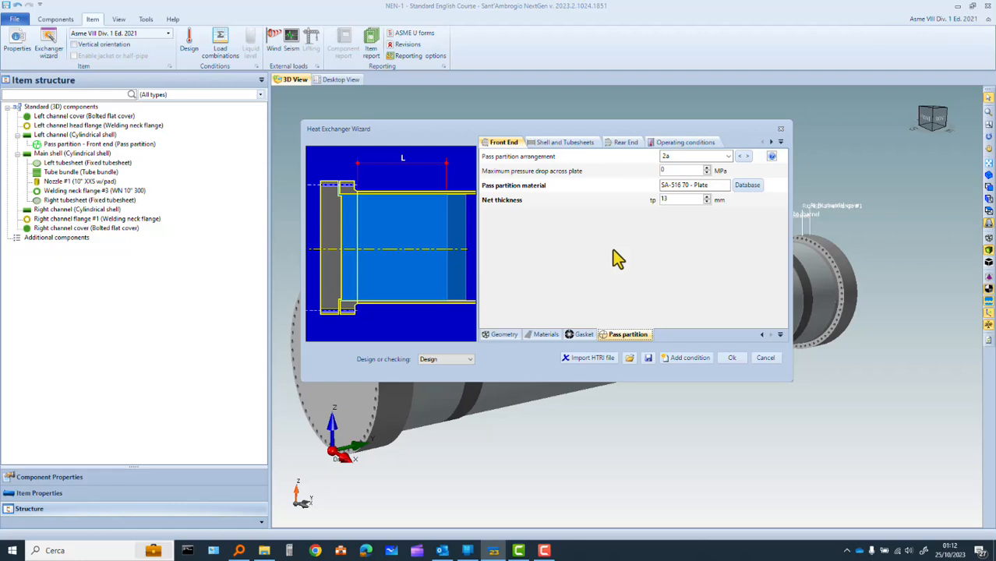
Review the wizard's shell data and the rear end's geometry, materials and gasket data
click(570, 152)
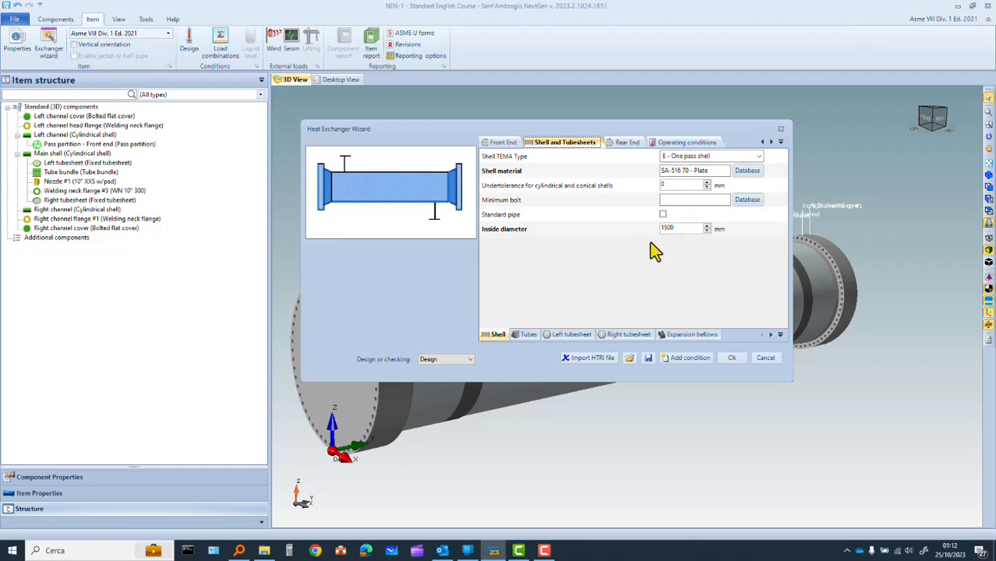
click(630, 143)
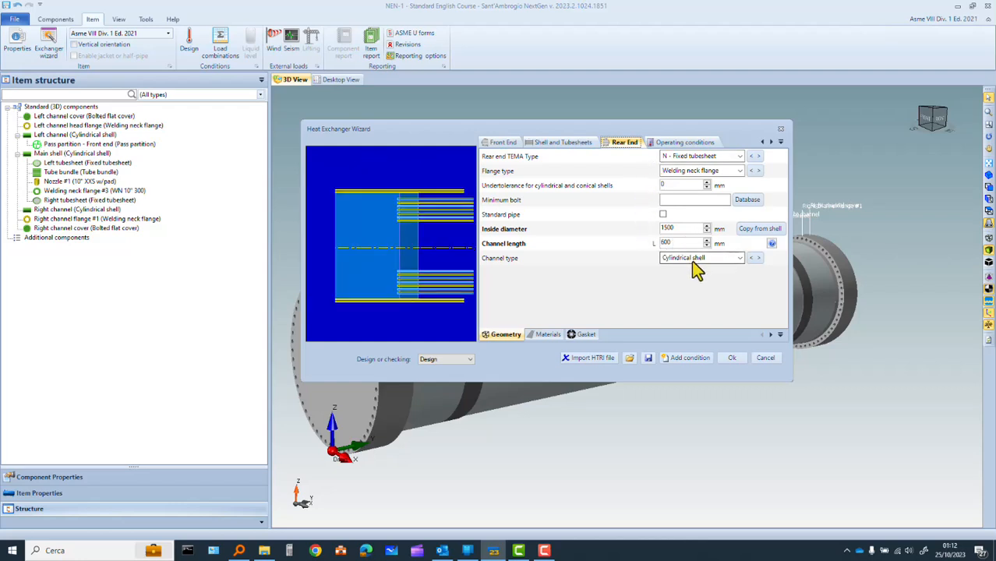
click(545, 334)
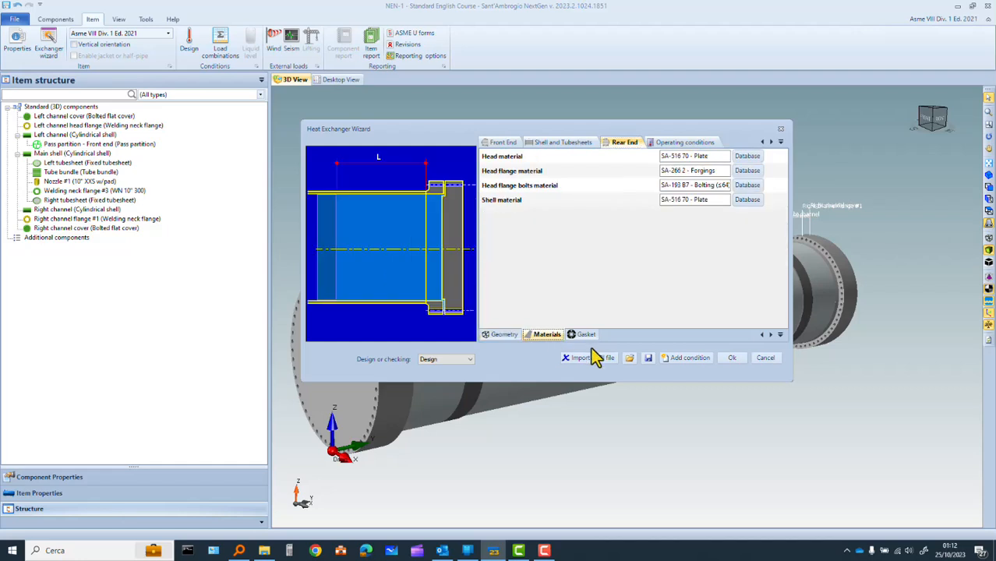
click(586, 336)
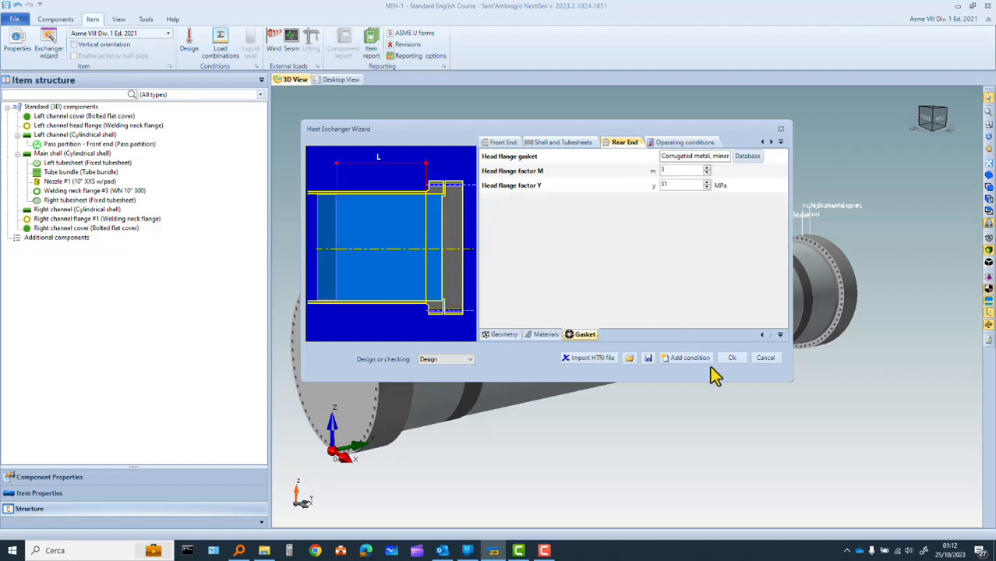
Run the wizard in Design mode to rebuild all heat exchanger components, and close the design results
click(733, 359)
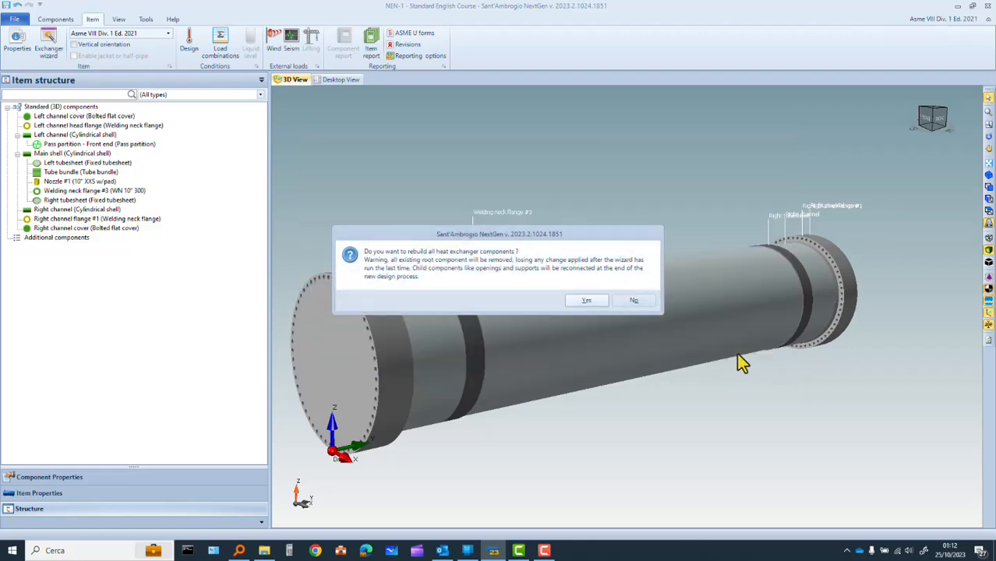
click(587, 302)
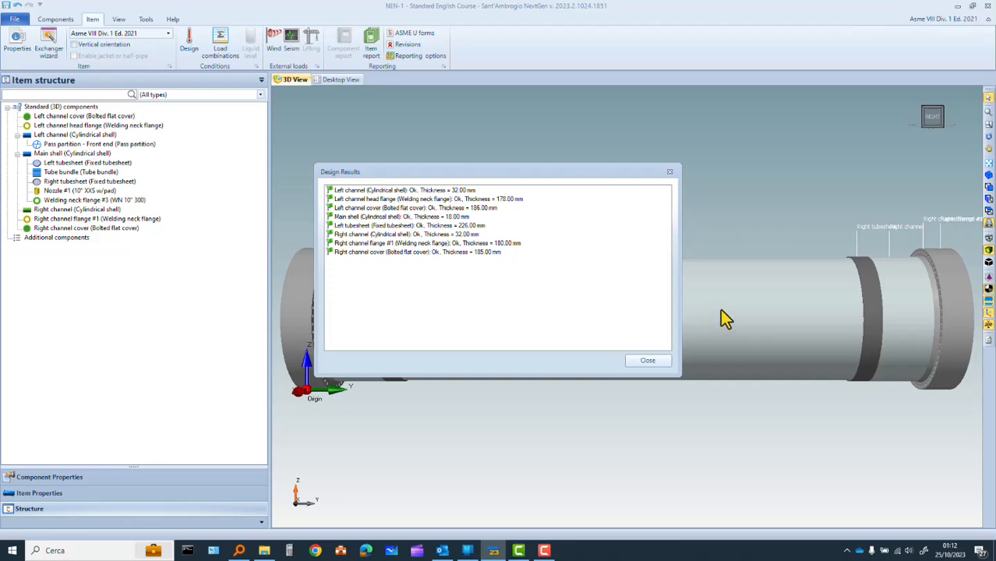
click(650, 360)
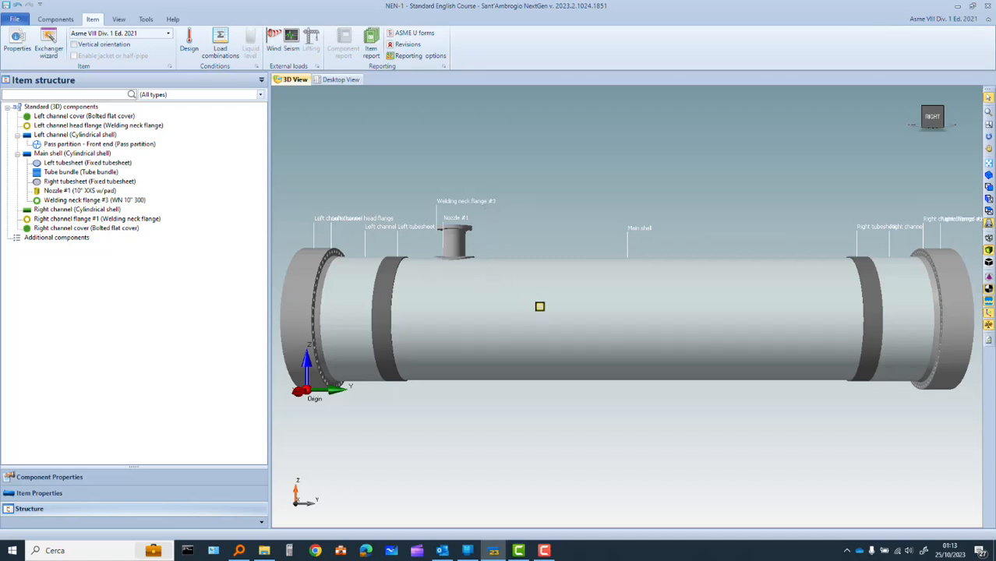
Open the left tubesheet's component data and set its thickness to 225 mm
drag(545, 295, 627, 310)
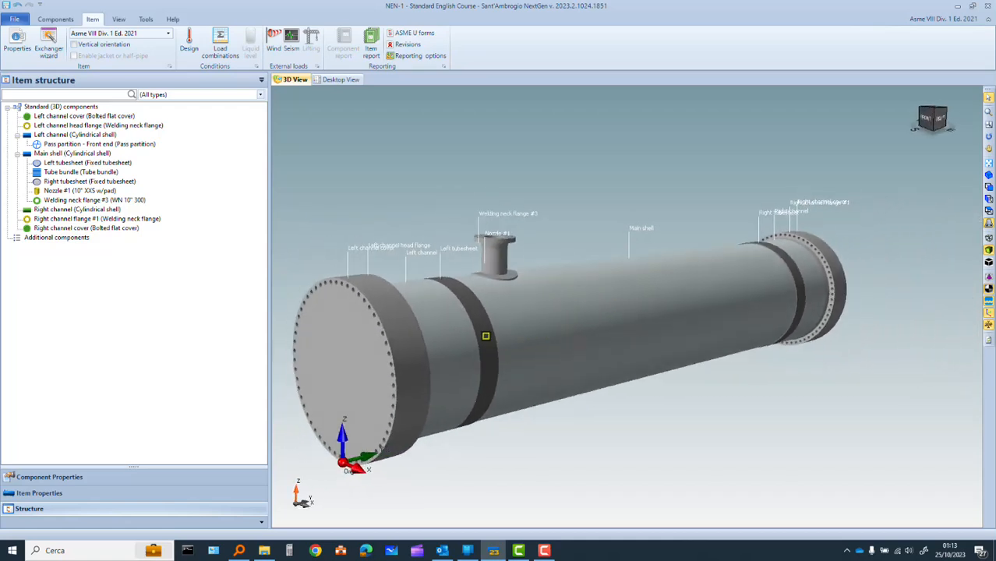
click(485, 336)
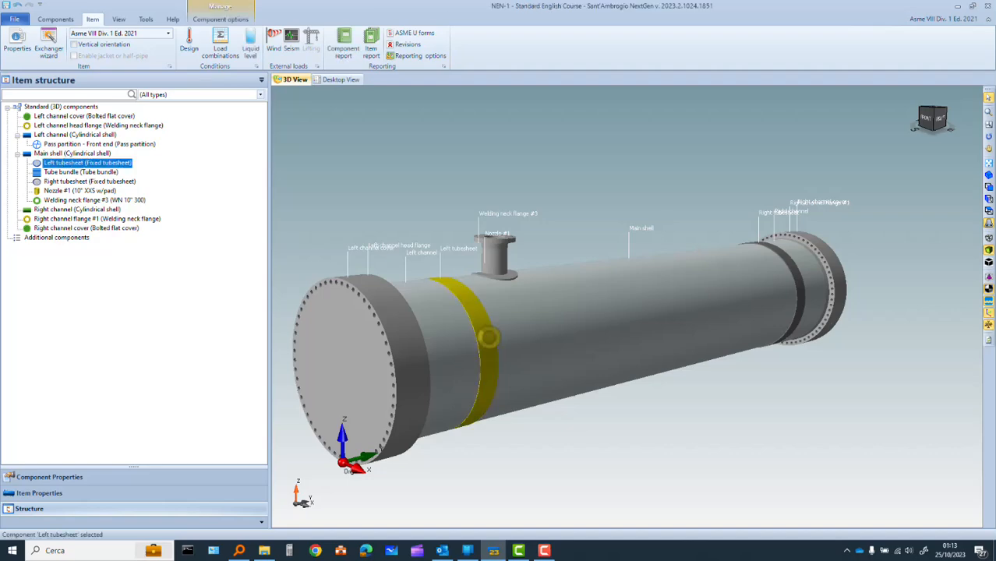
double_click(488, 337)
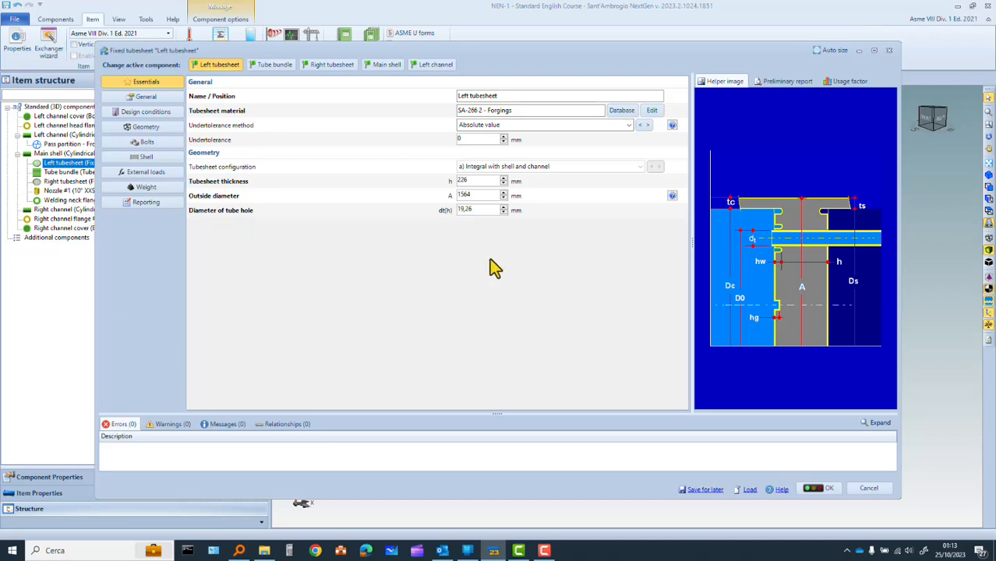
click(504, 183)
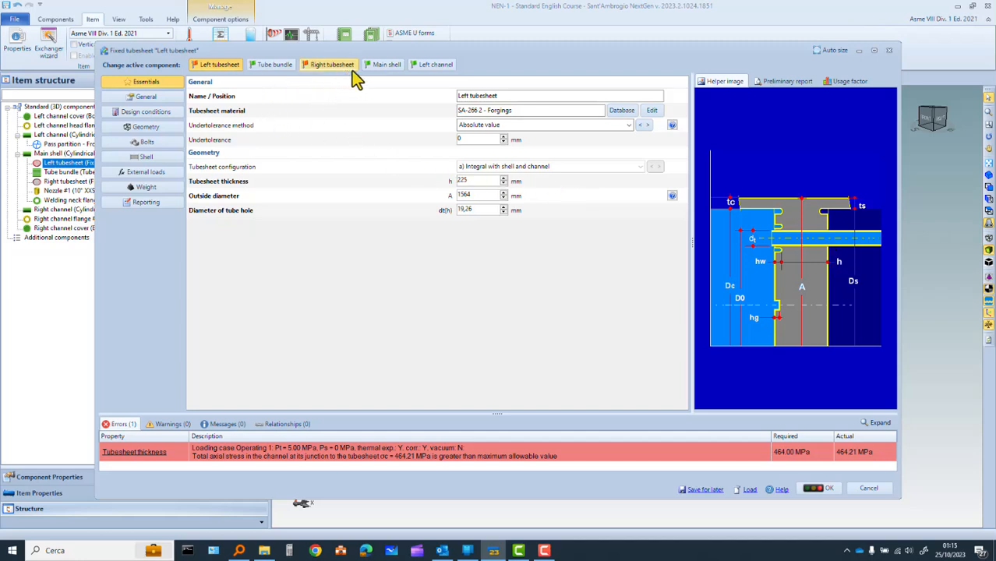
Set the left channel's thickness to 35 mm, accept the linked flange hub change and save the components
click(434, 65)
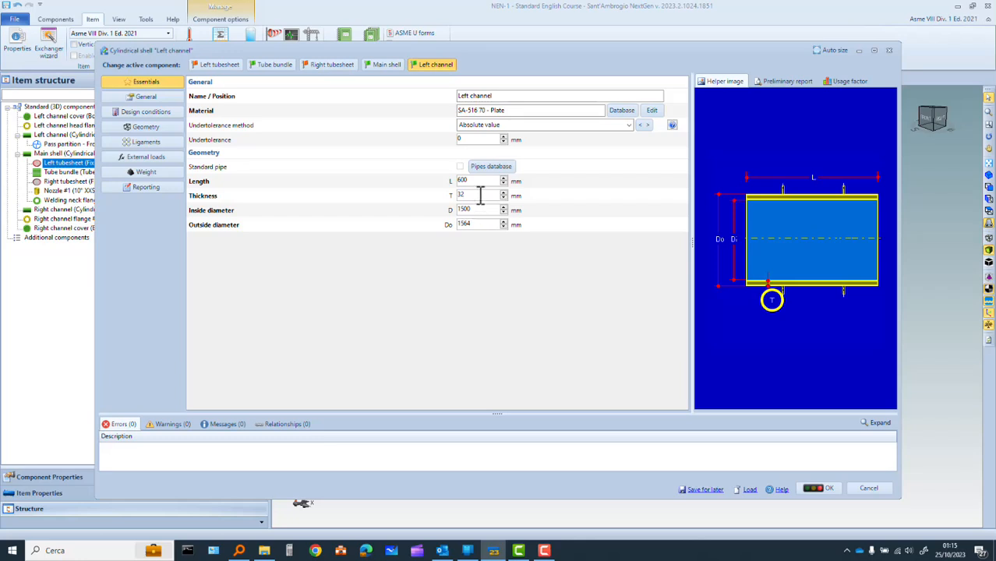
drag(477, 195, 460, 196)
text(35)
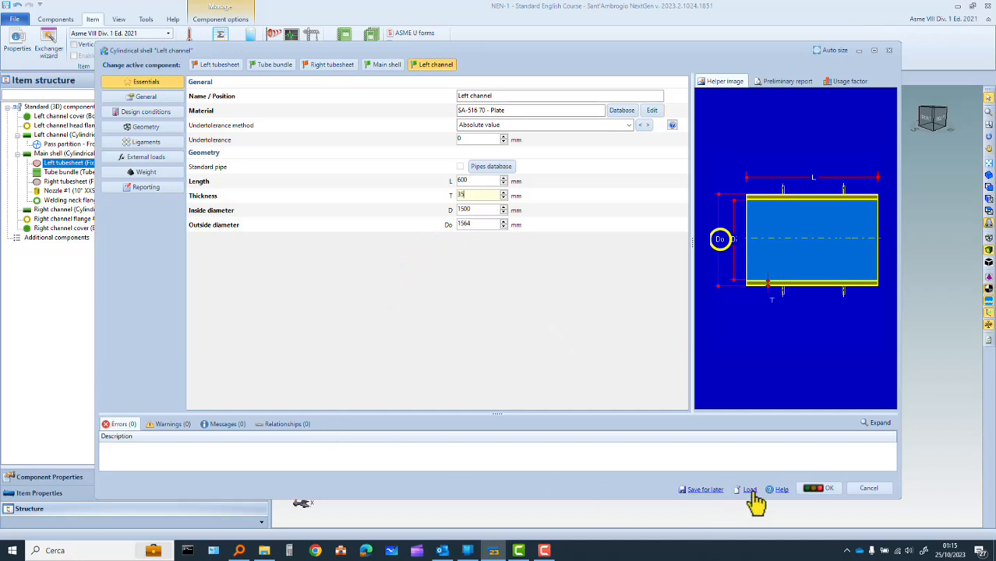
click(819, 487)
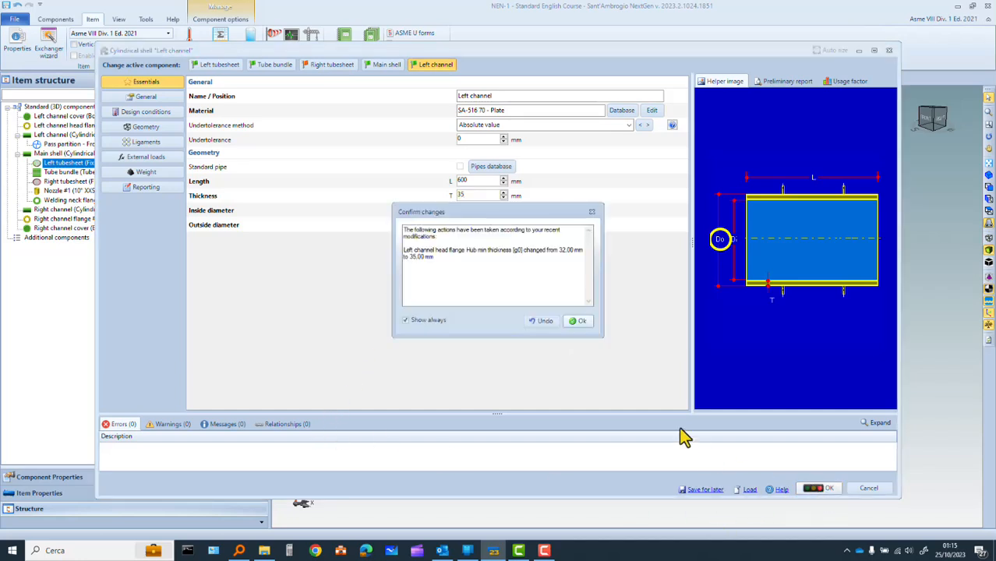
click(578, 324)
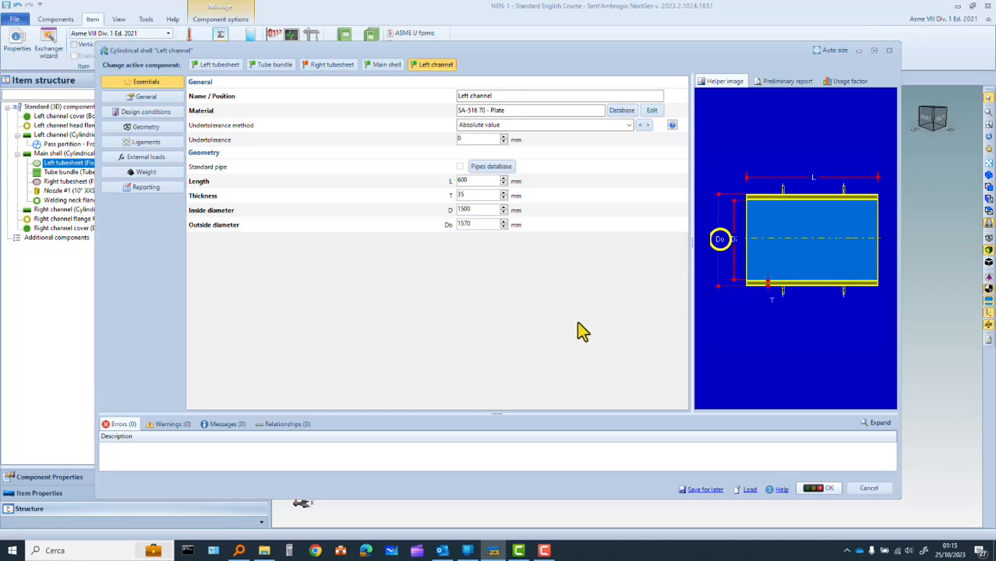
click(824, 488)
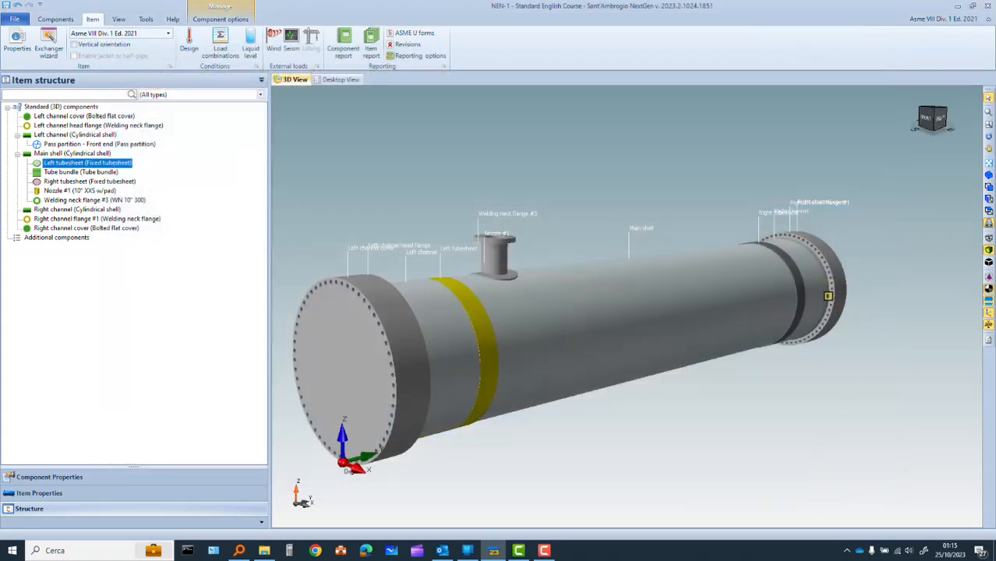
Set the right channel's thickness to 35 mm, accept the linked flange hub change and save the component
double_click(813, 289)
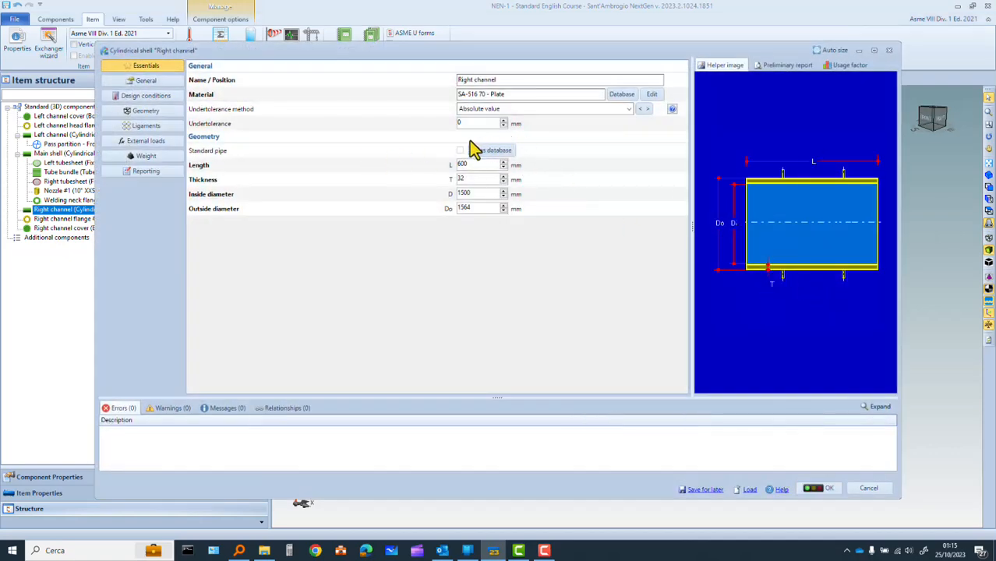
click(461, 179)
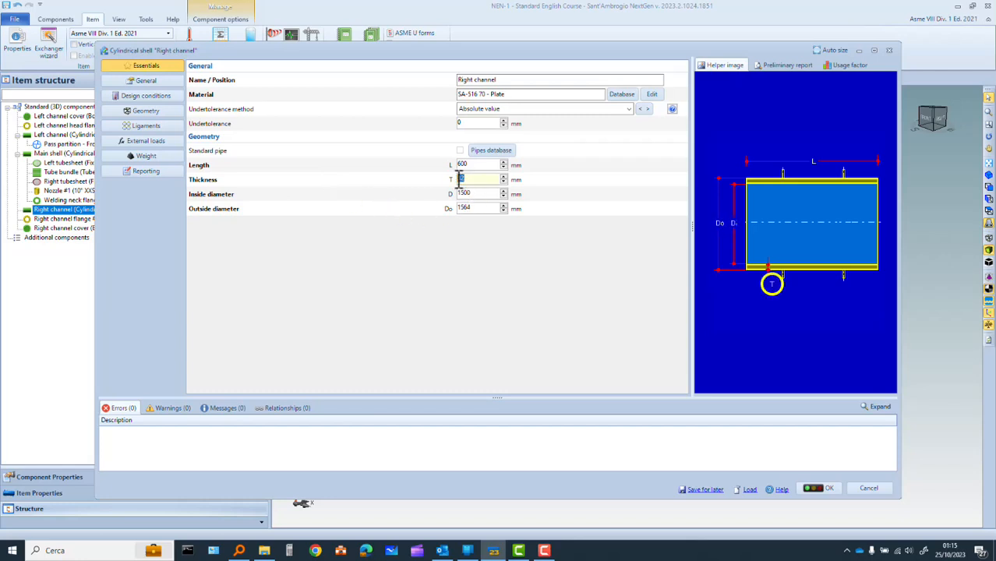
text(35)
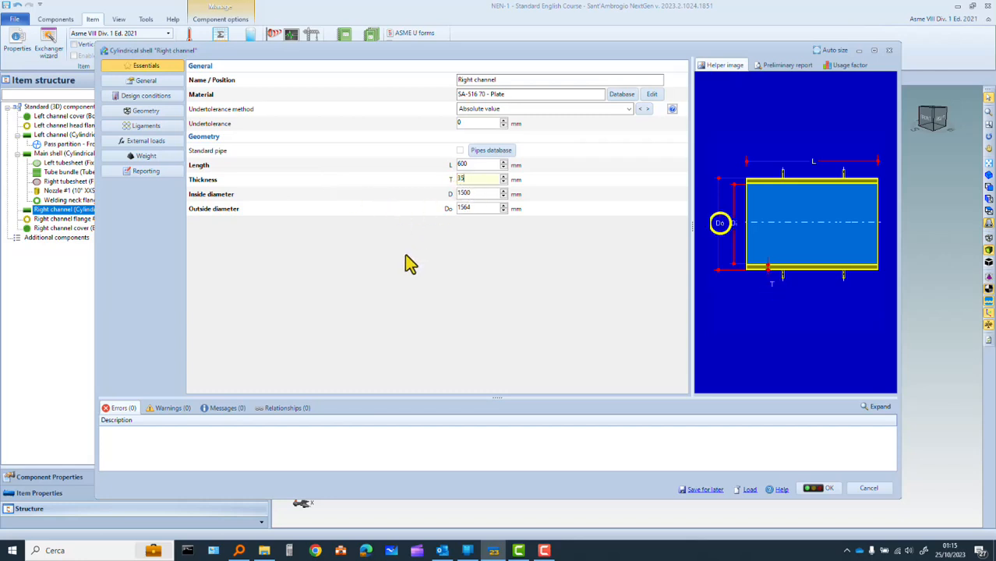
key(Tab)
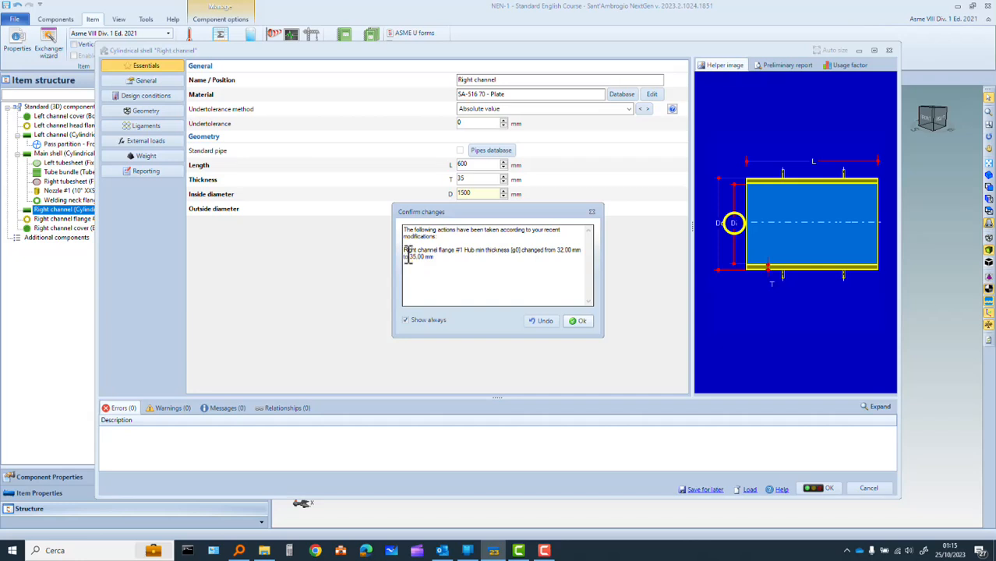
click(577, 321)
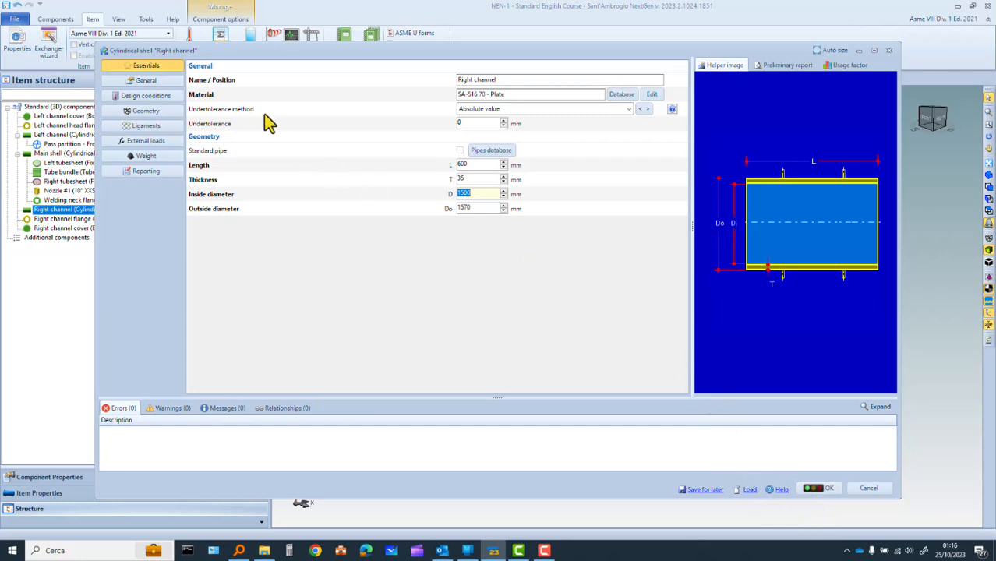
click(820, 487)
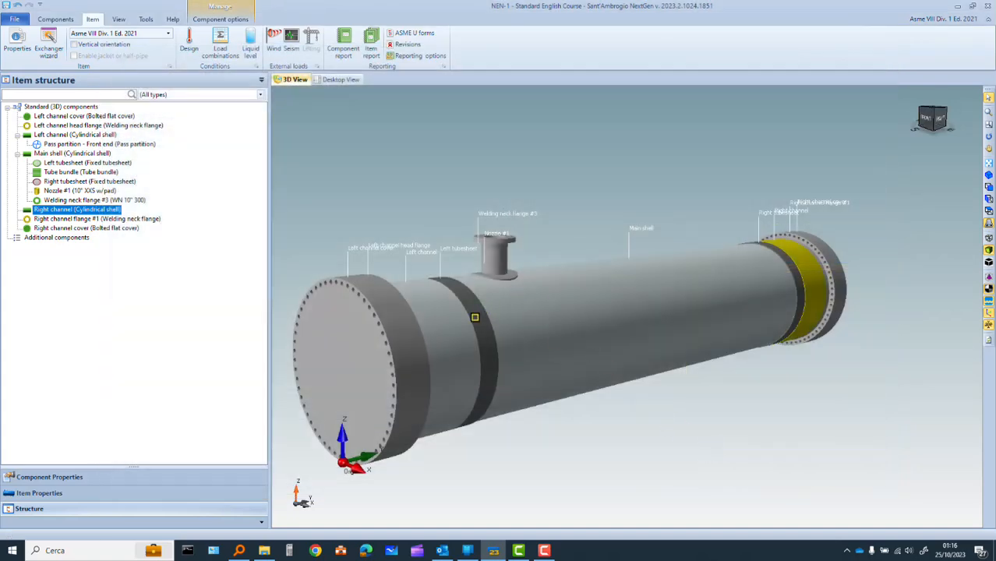
Open the left tubesheet's component data and reduce its thickness to 200 mm
double_click(476, 316)
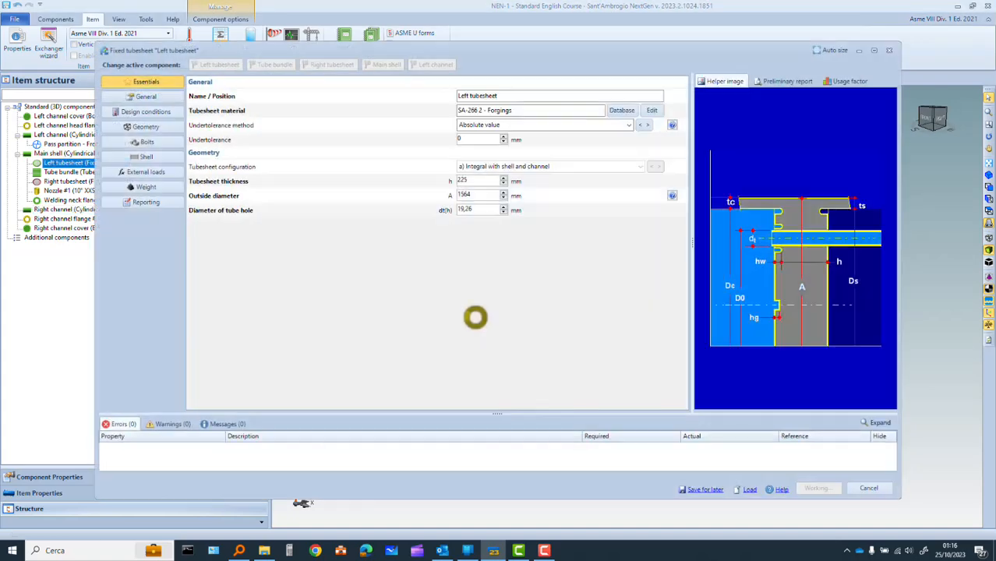
click(503, 184)
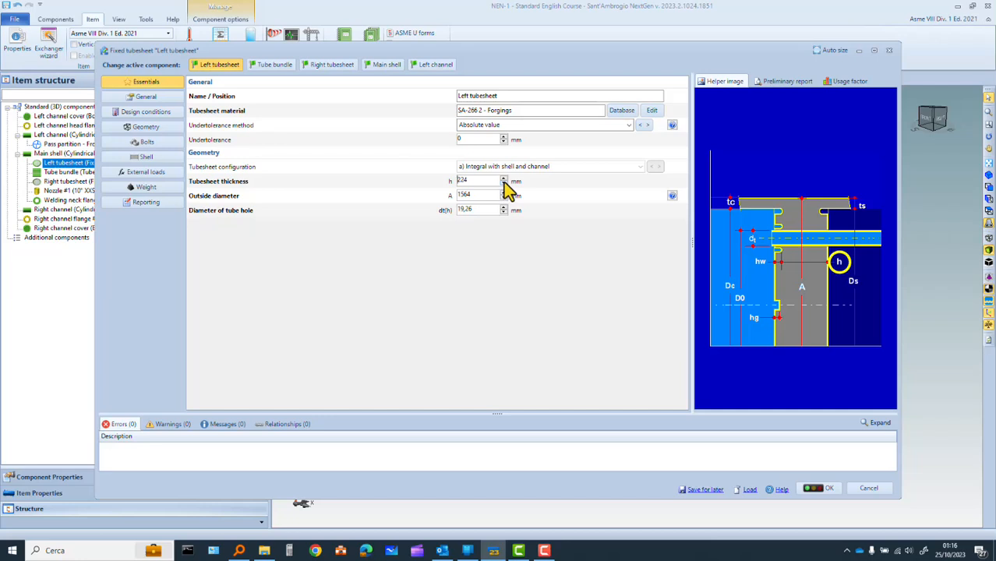
click(504, 184)
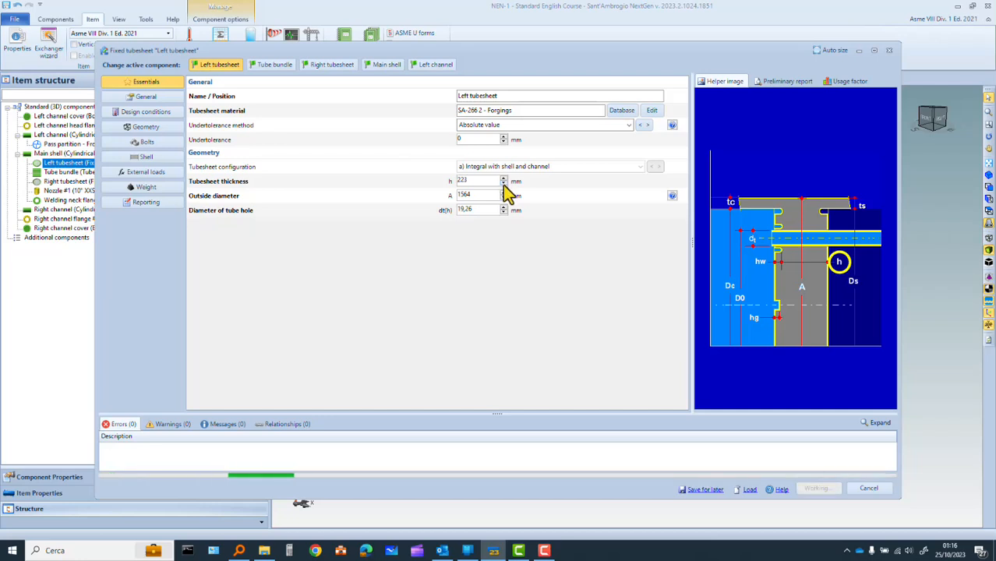
drag(470, 180, 456, 180)
text(200)
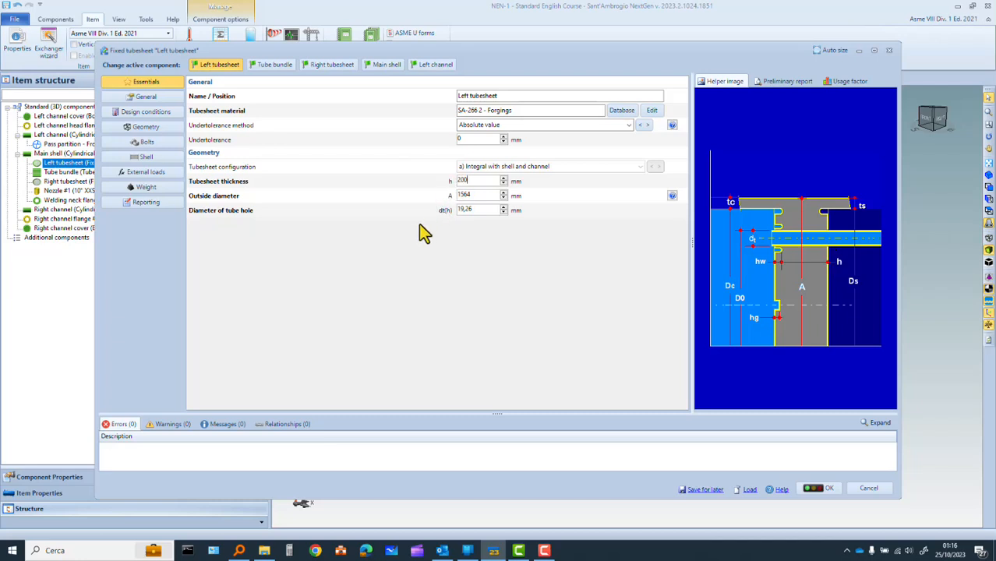
key(Tab)
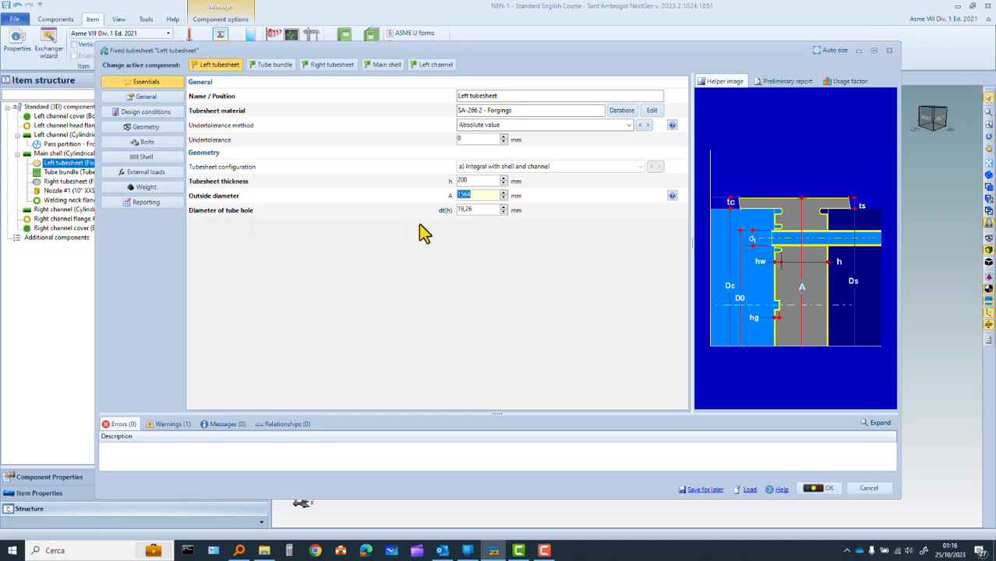
Test the left tubesheet's thickness in 1 mm steps between 199 and 198 mm, and save it at 198 mm
click(503, 183)
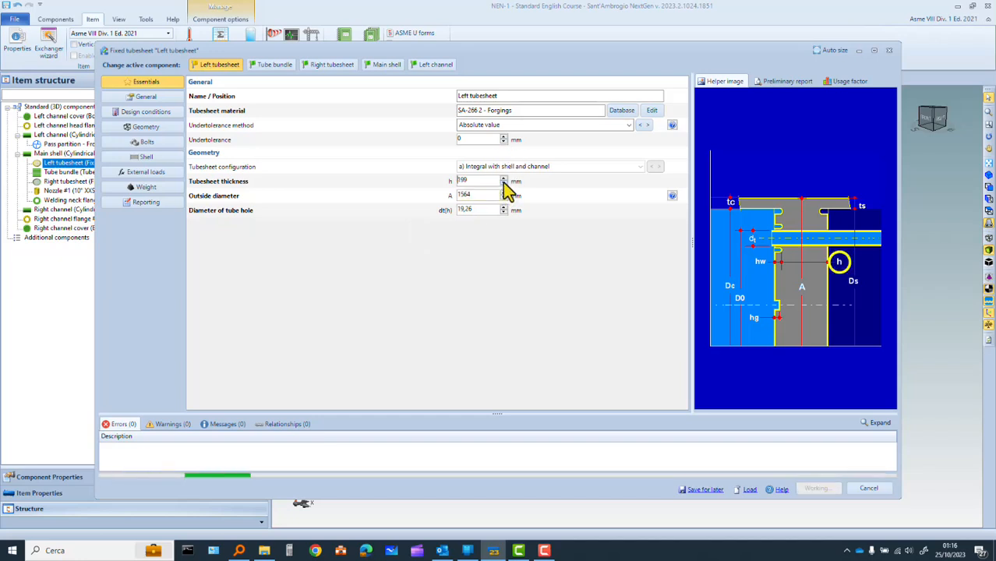
click(503, 184)
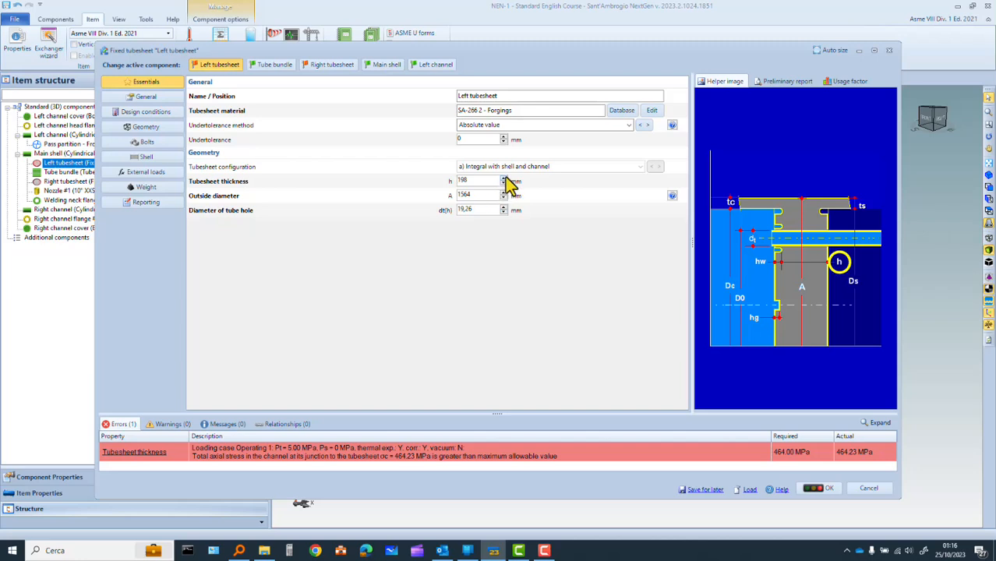
click(504, 180)
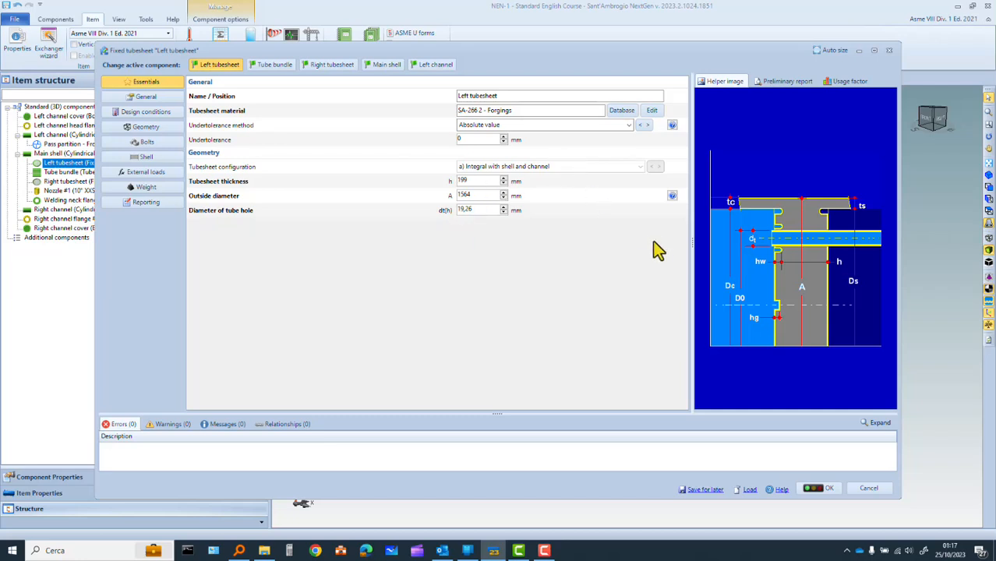
click(504, 184)
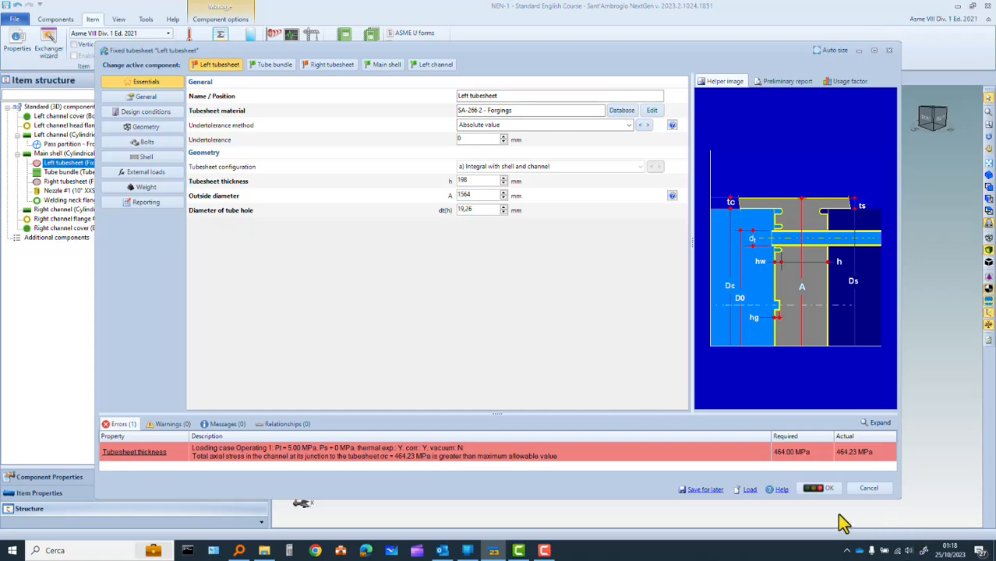
click(820, 489)
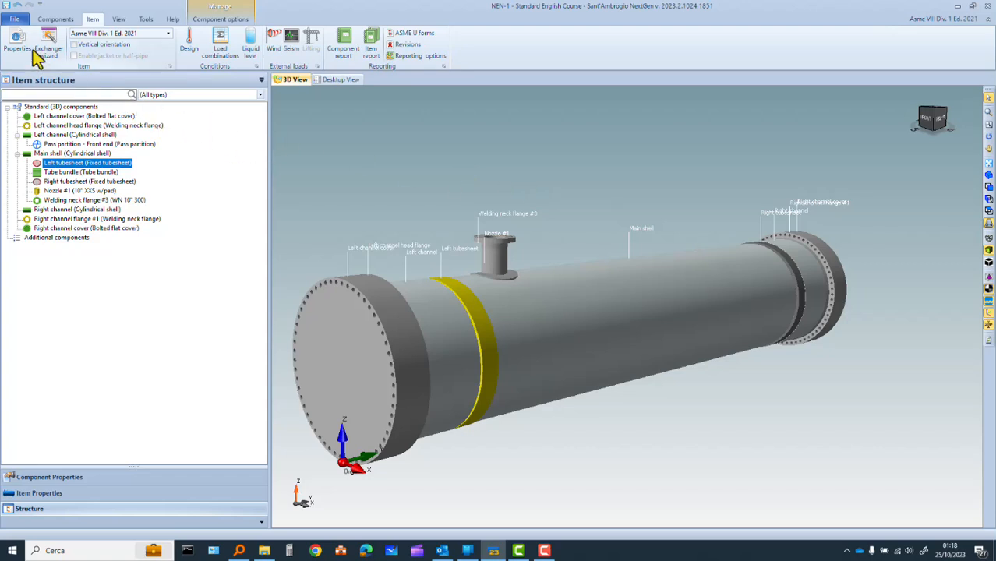
Reopen the heat exchanger wizard, switch it to Checking mode and set the front end's channel thickness to 40 mm
click(49, 43)
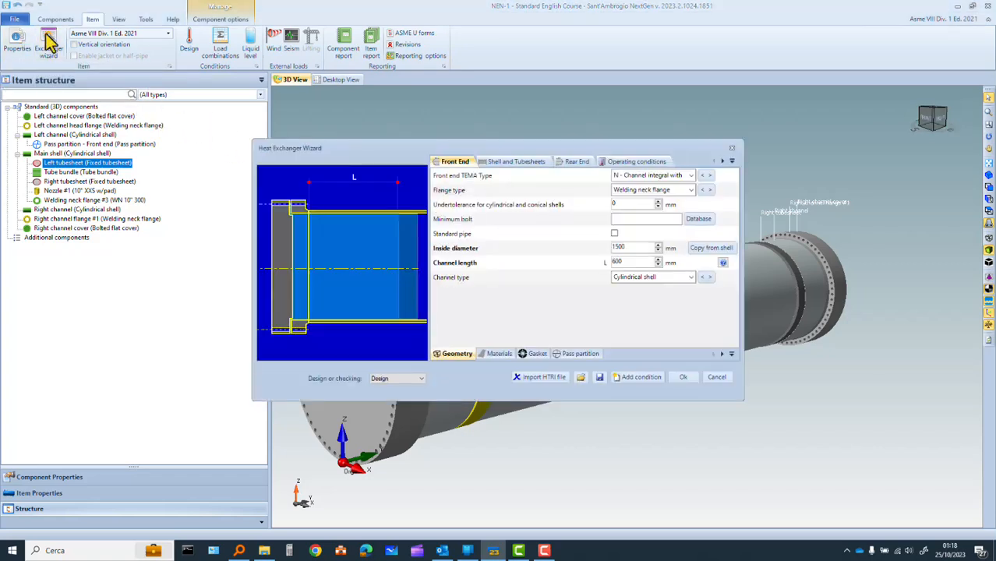
click(421, 379)
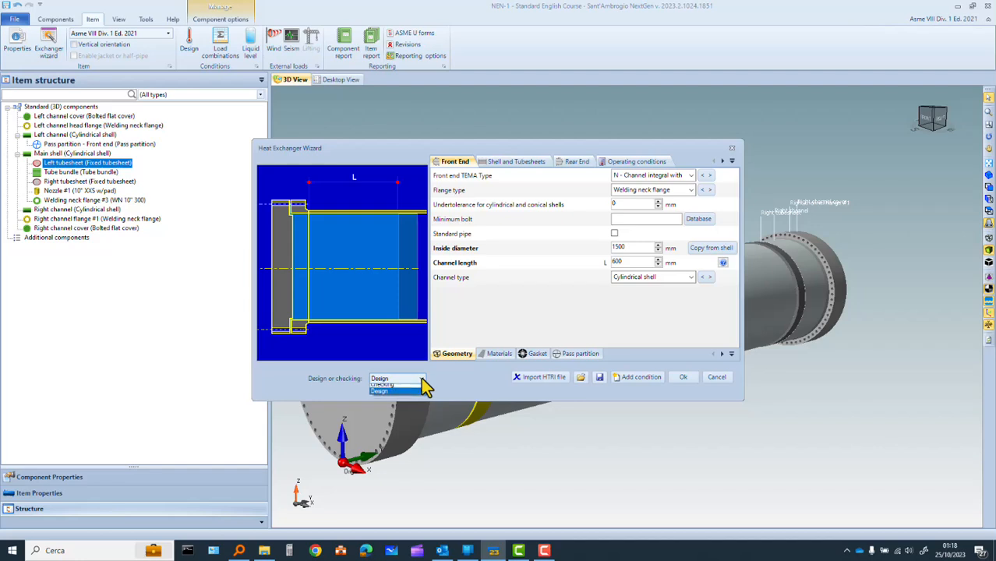
click(413, 388)
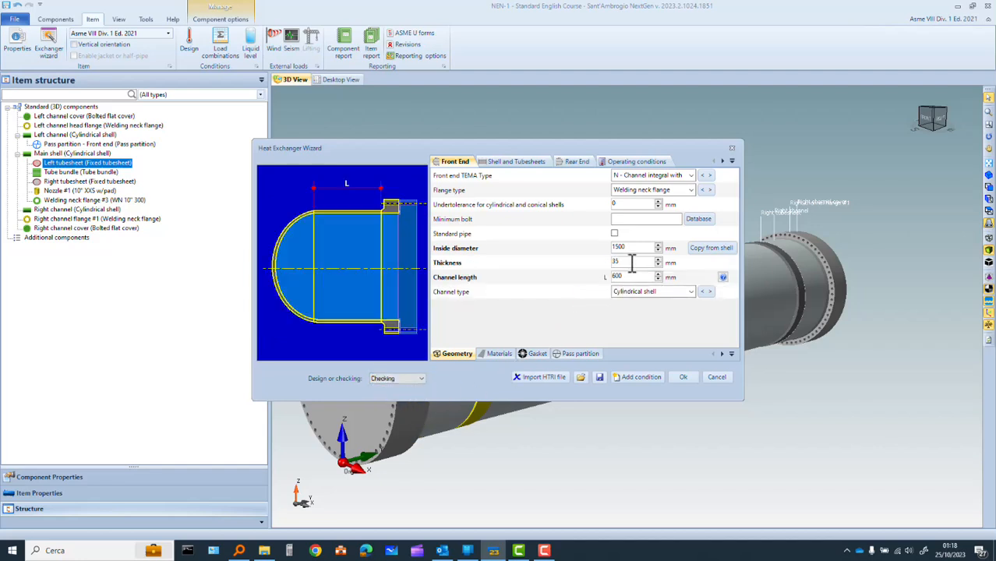
drag(628, 262, 602, 261)
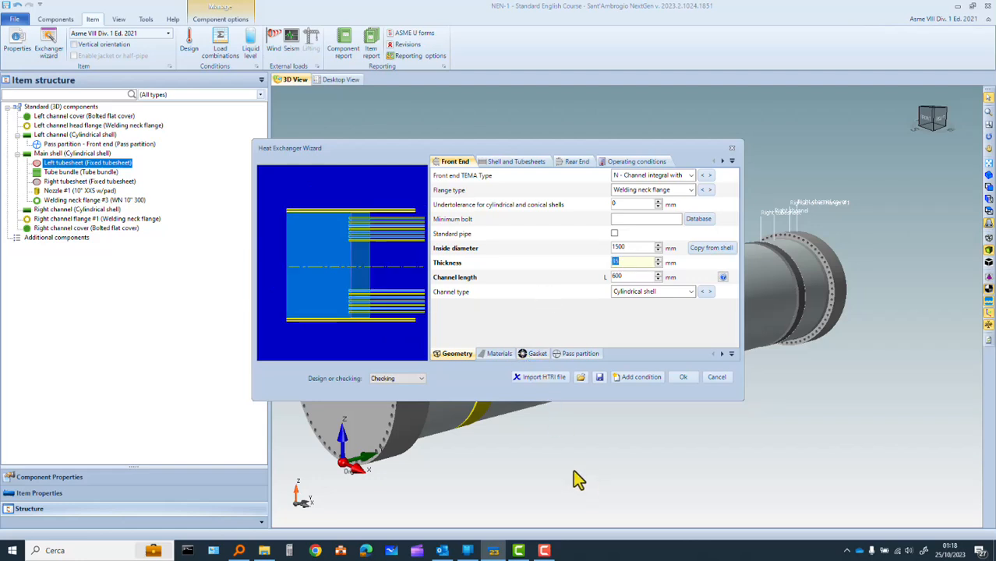
text(40)
Set the rear end's channel thickness to 40 mm and rebuild all heat exchanger components
click(578, 163)
click(623, 263)
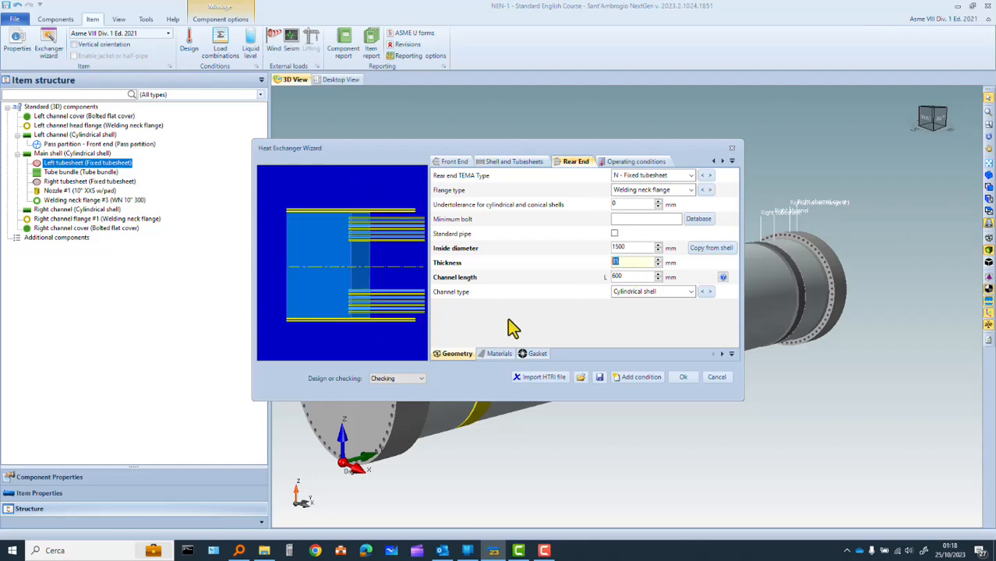
text(40)
click(682, 378)
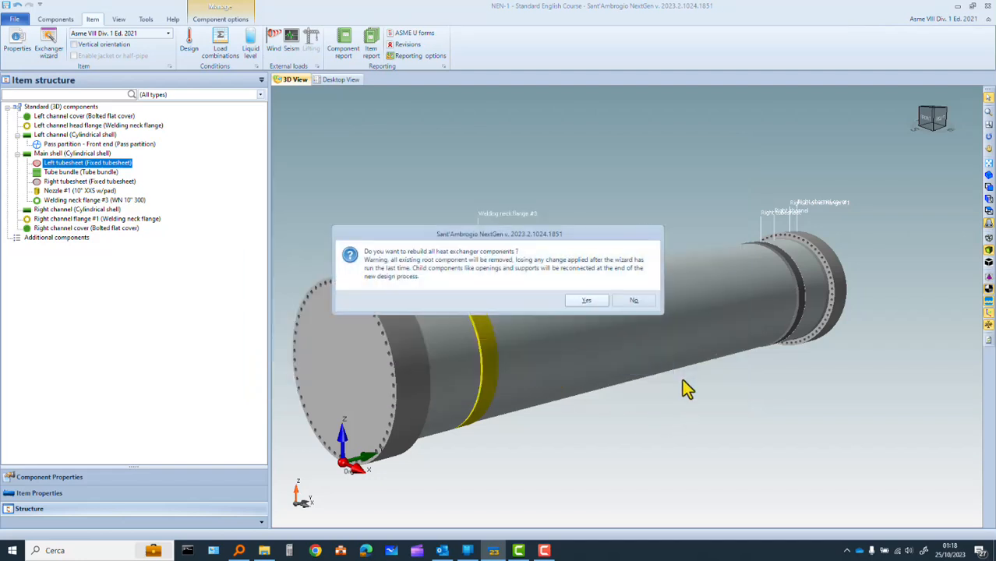
click(587, 300)
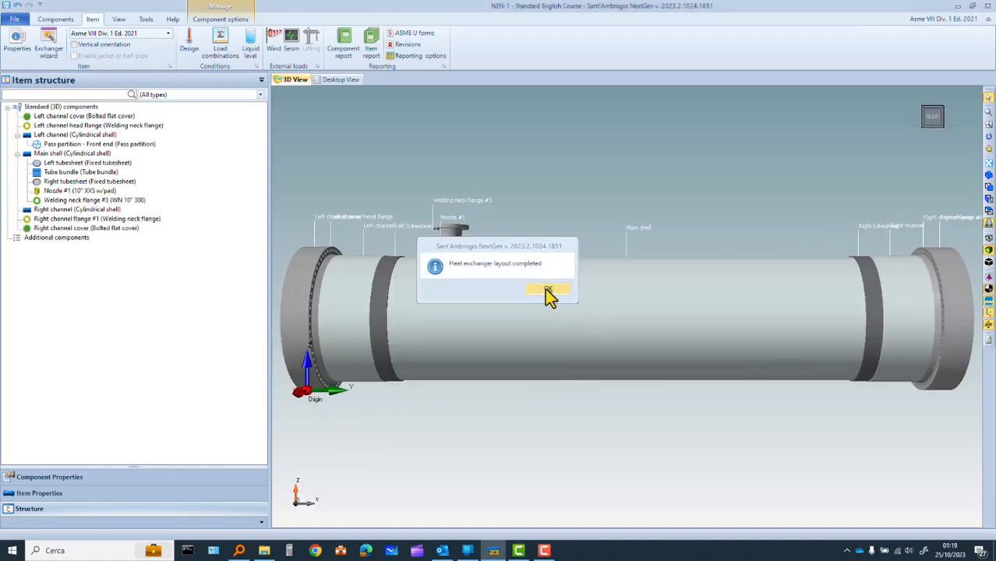
click(548, 290)
Open the rebuilt left tubesheet's data, enable Design mode in its general settings and run the design
click(378, 297)
double_click(377, 297)
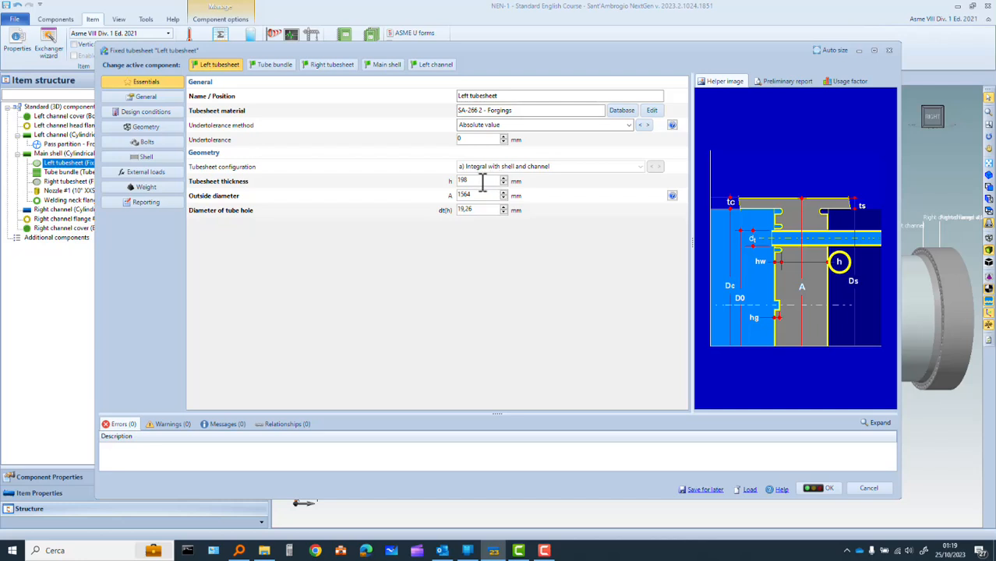
click(154, 115)
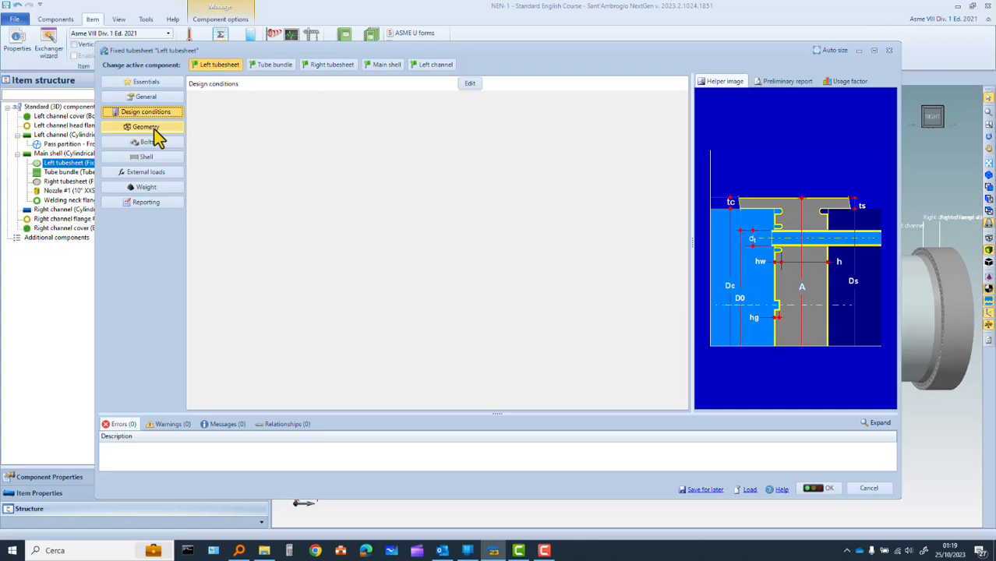
click(155, 99)
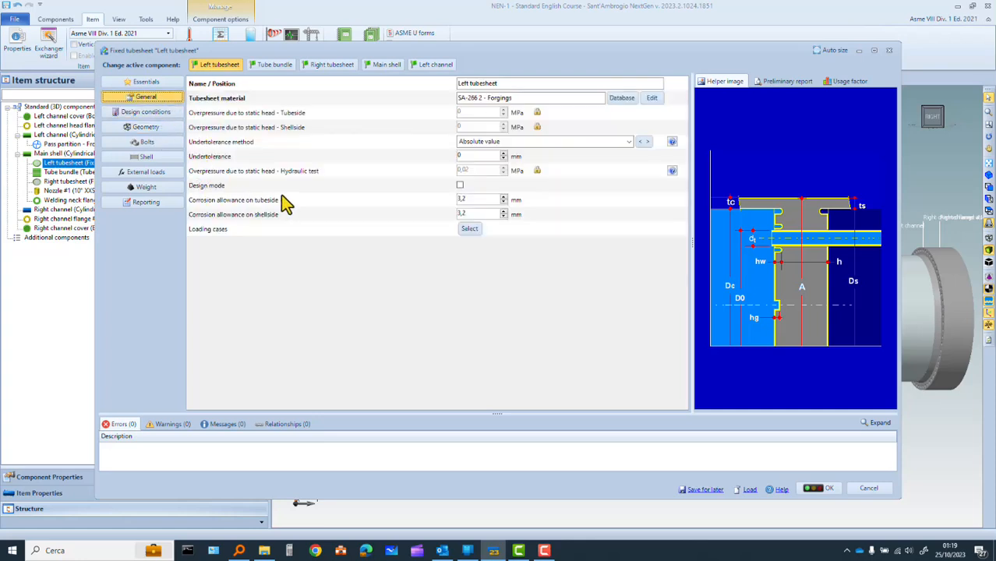
click(460, 187)
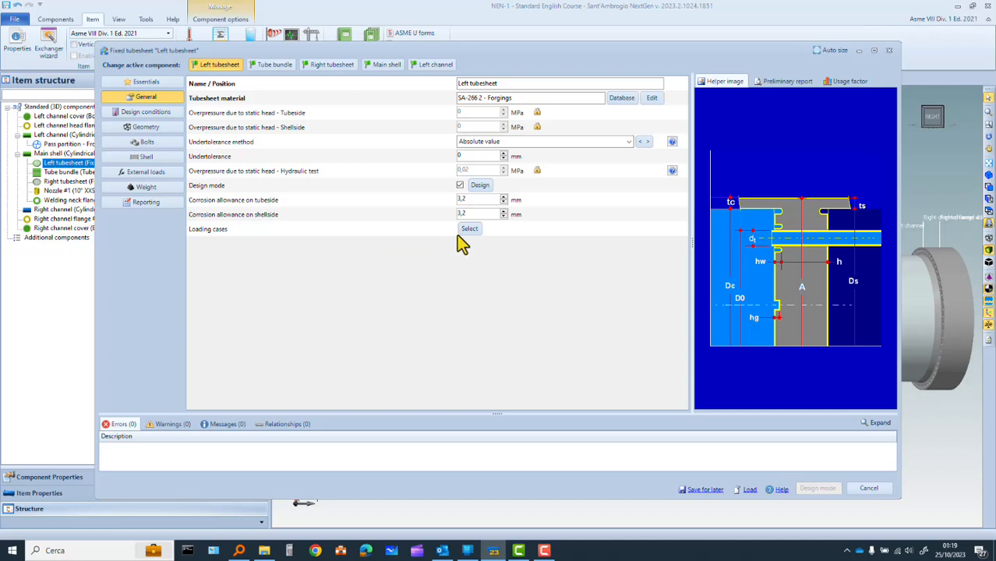
click(483, 186)
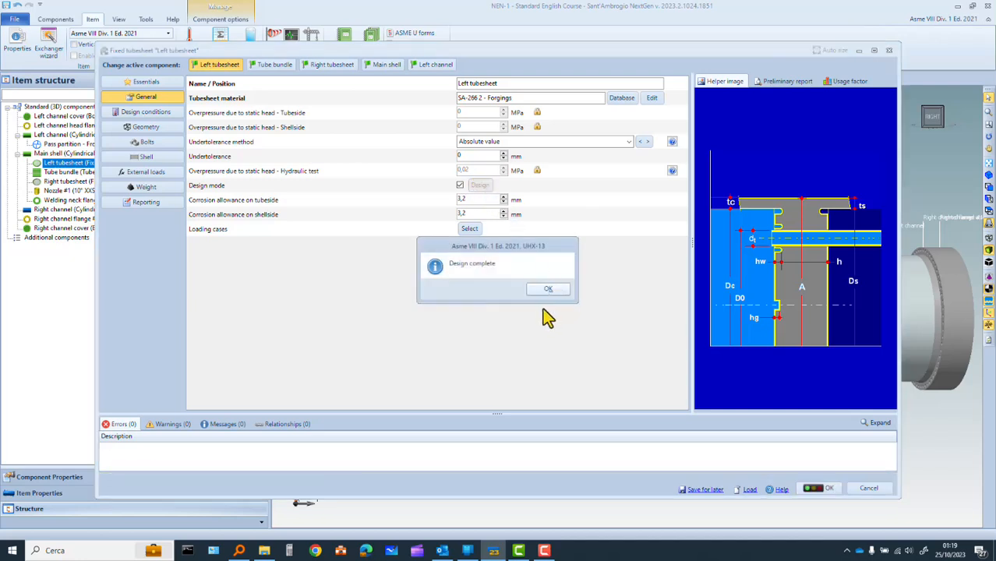
click(549, 288)
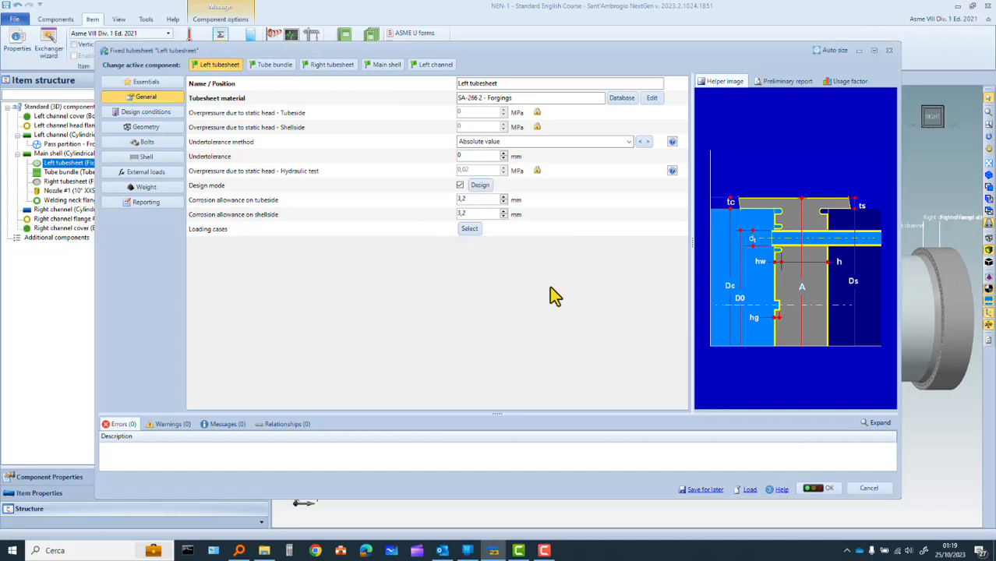
Reduce the designed left tubesheet's thickness to 157 mm and save the component
click(148, 129)
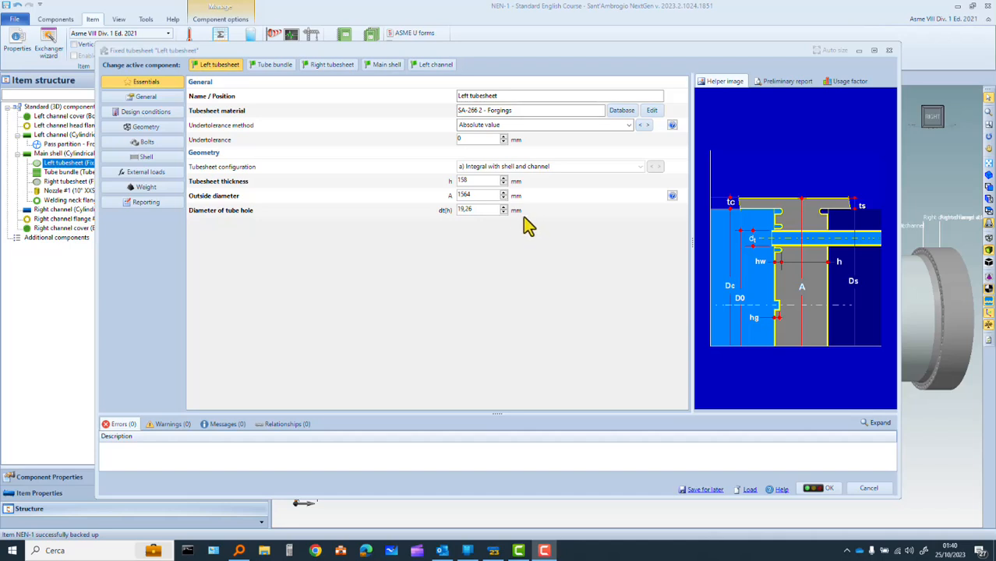
click(504, 183)
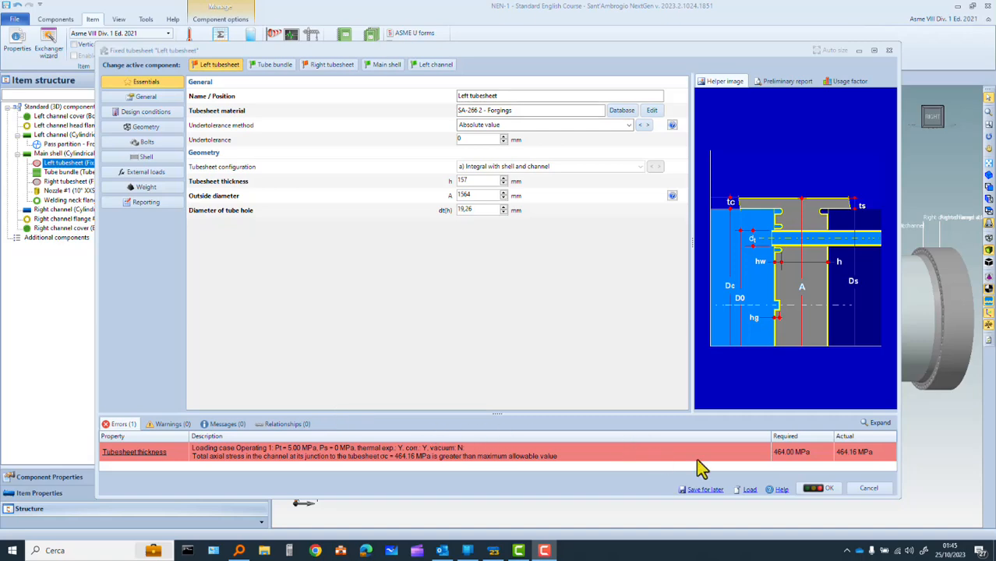
click(818, 491)
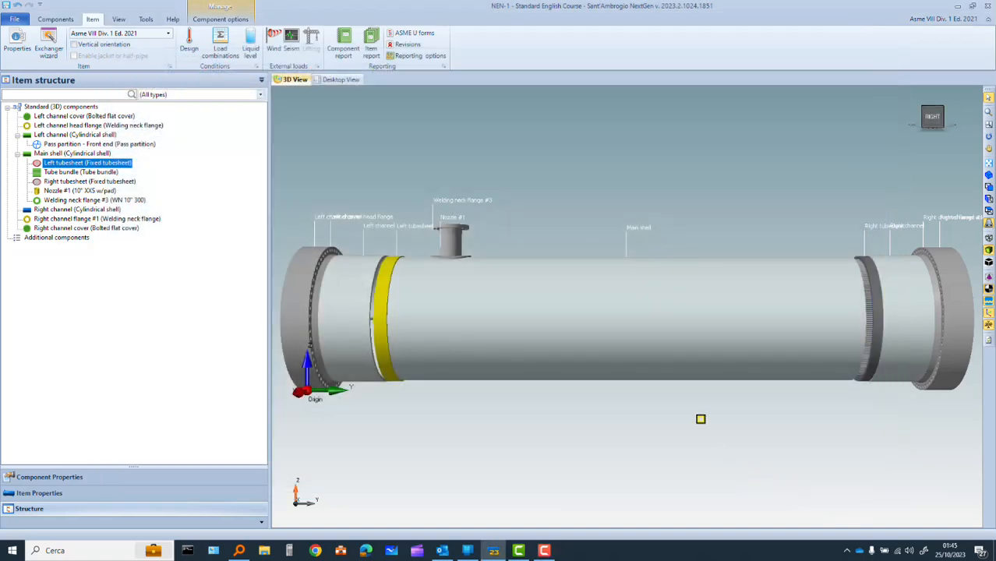
Close the NEN-1 item without saving its changes
click(14, 20)
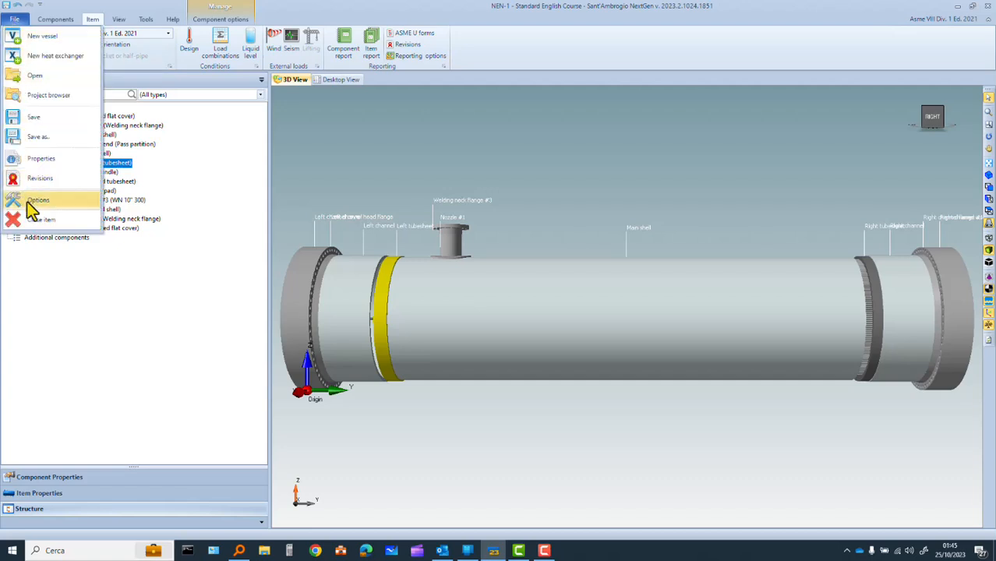
click(34, 221)
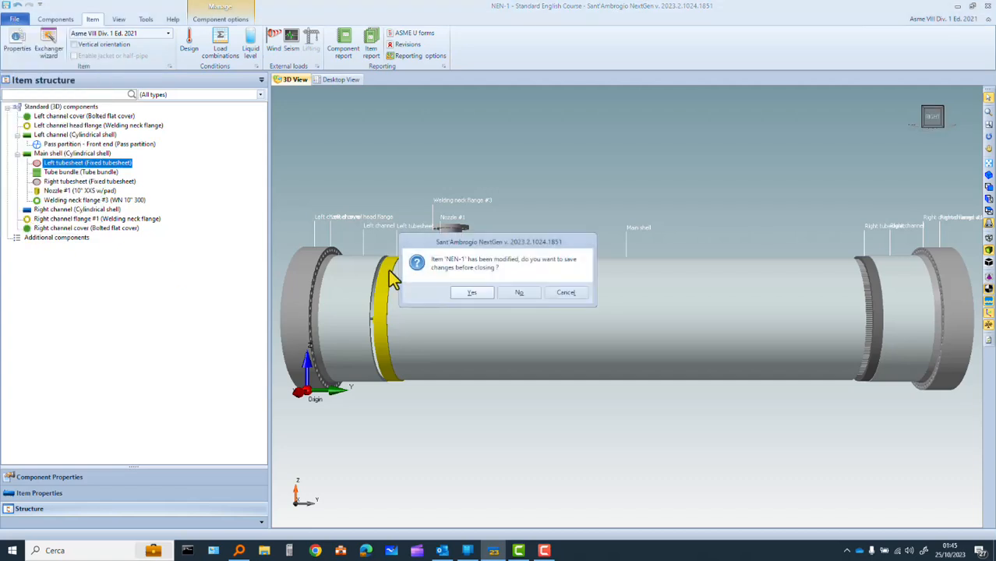
click(511, 295)
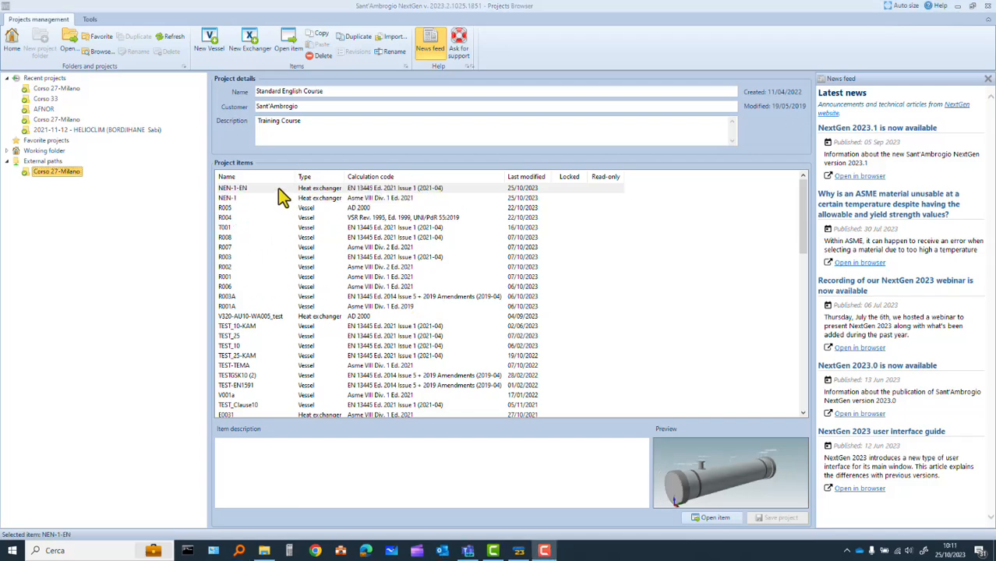
Open the NEN-1-EN heat exchanger item from the project and turn the model to show its front end
click(277, 188)
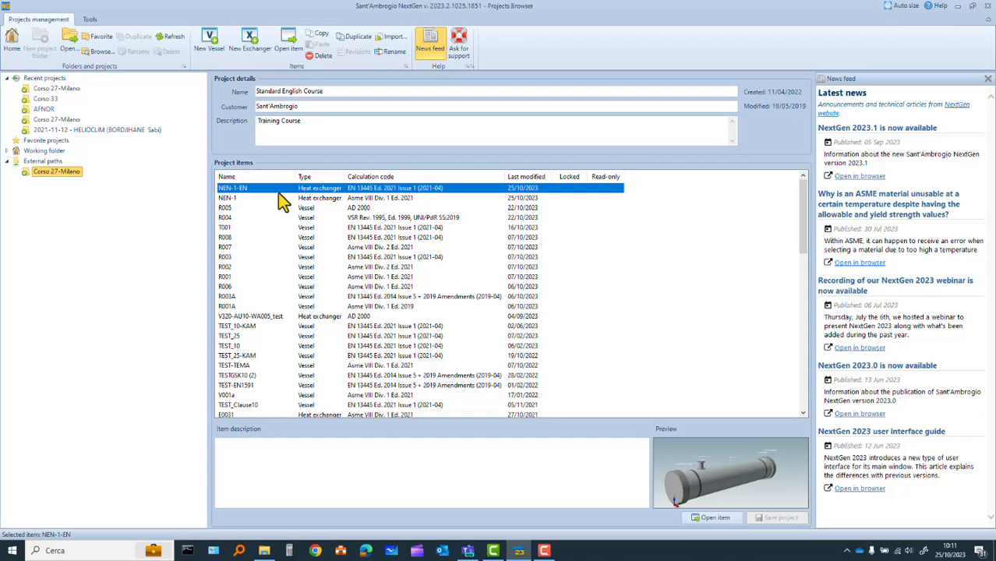
double_click(278, 190)
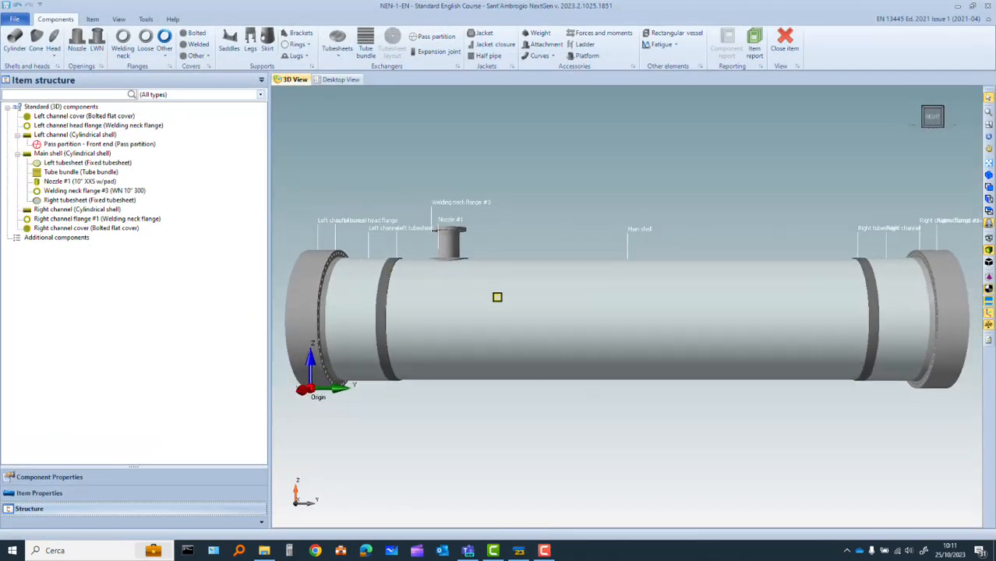
drag(498, 296, 578, 310)
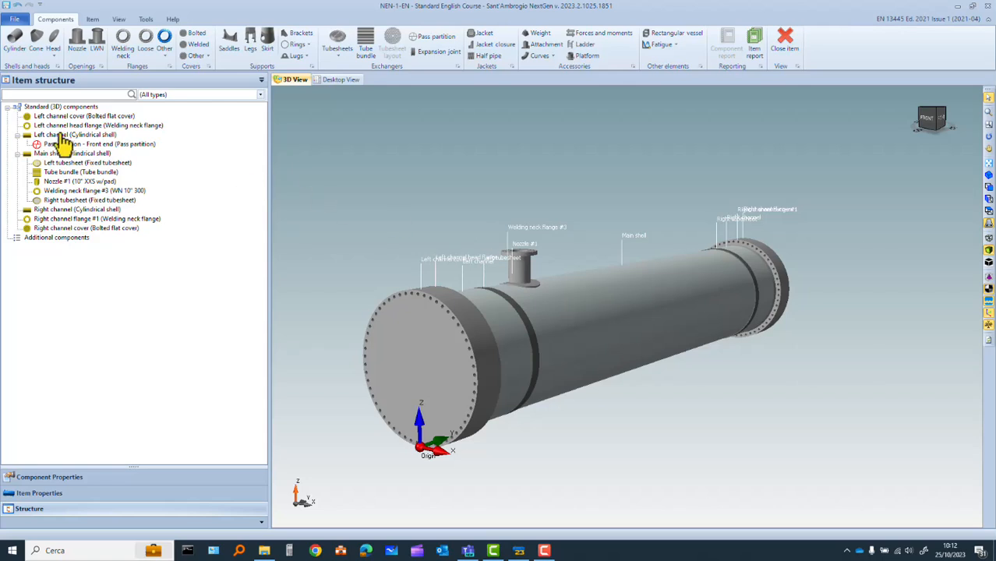
Open the heat exchanger wizard and review the front end, shell, and tube geometry, plus the shell and tube operating conditions
click(93, 19)
click(48, 43)
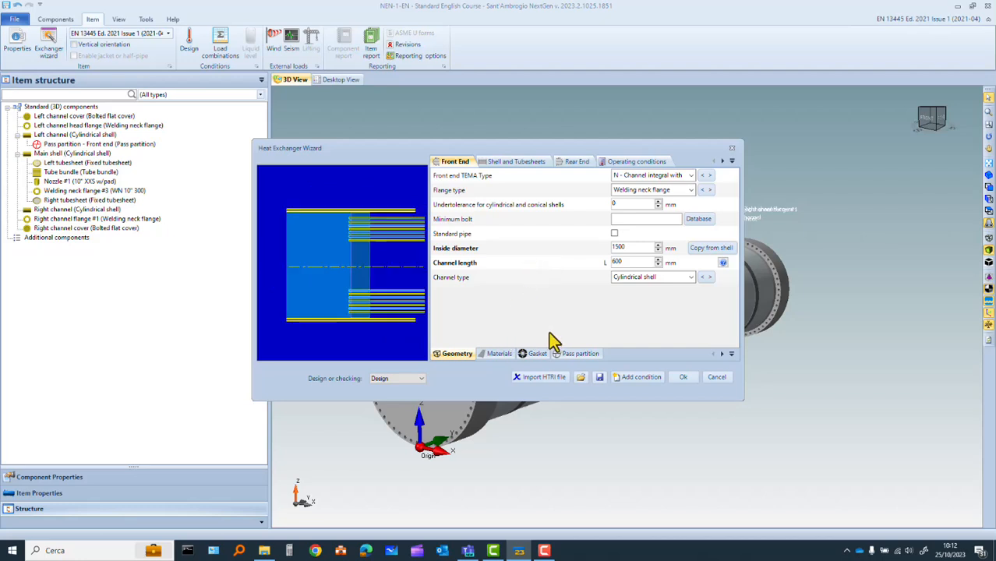
click(527, 166)
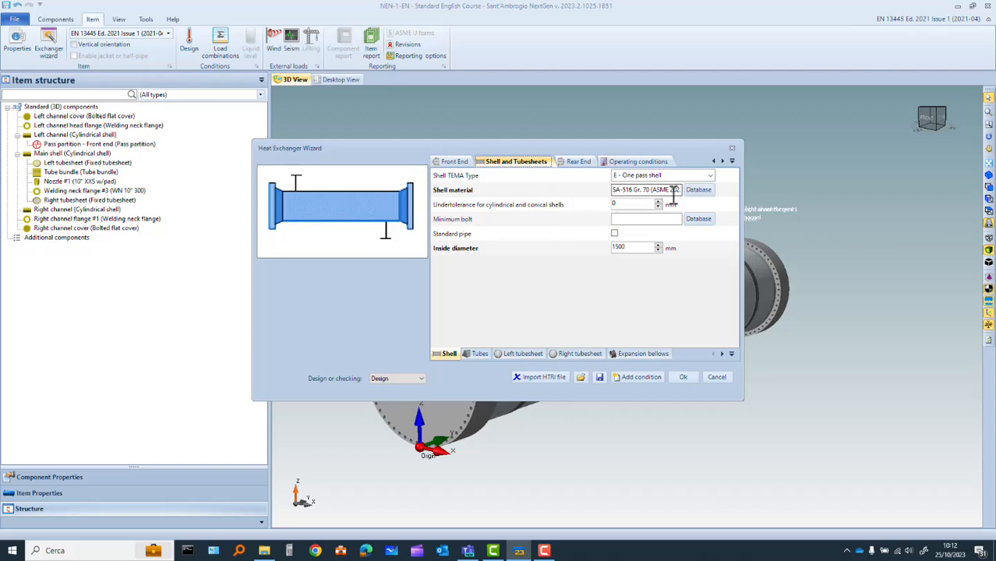
click(479, 354)
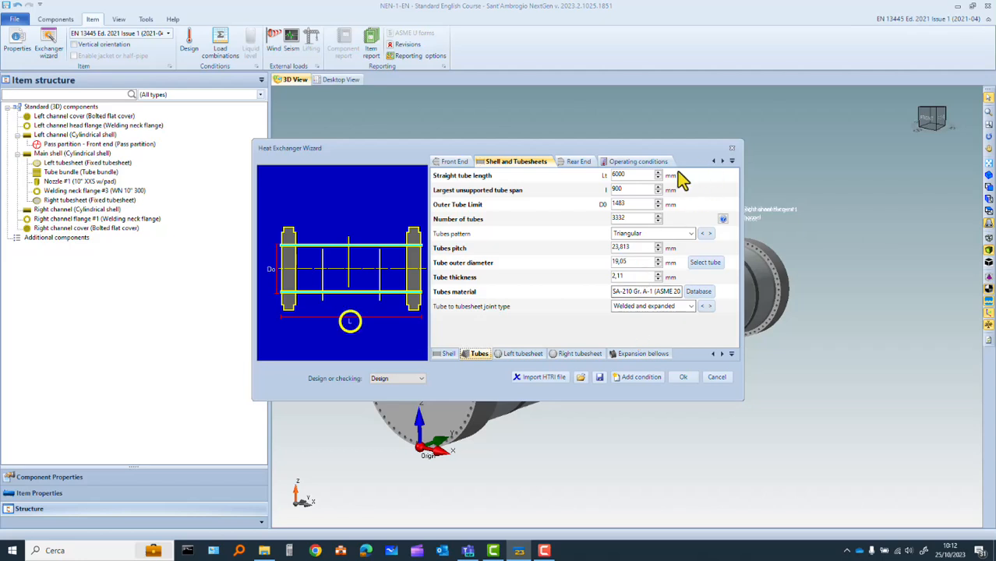
click(655, 163)
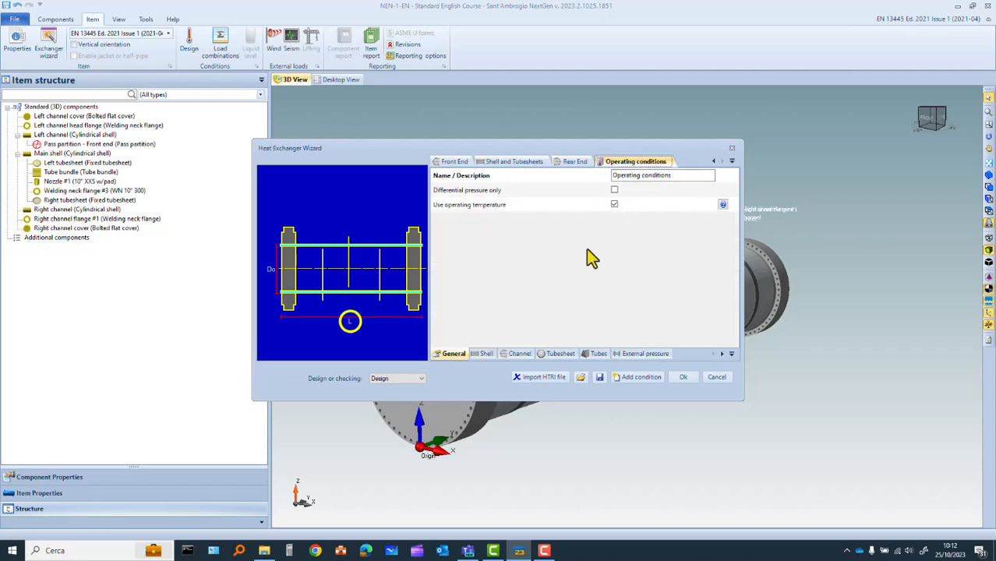
click(487, 353)
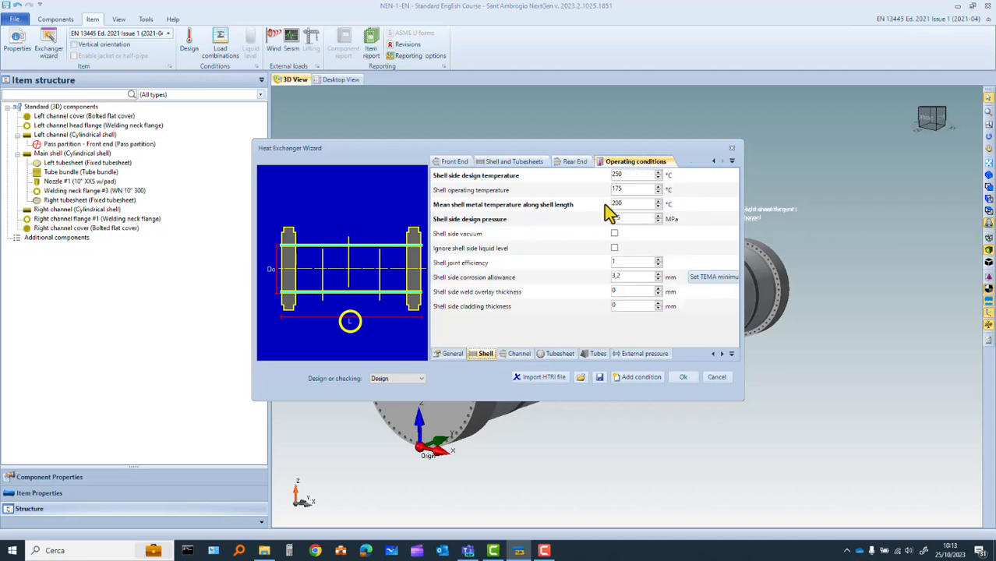
click(596, 353)
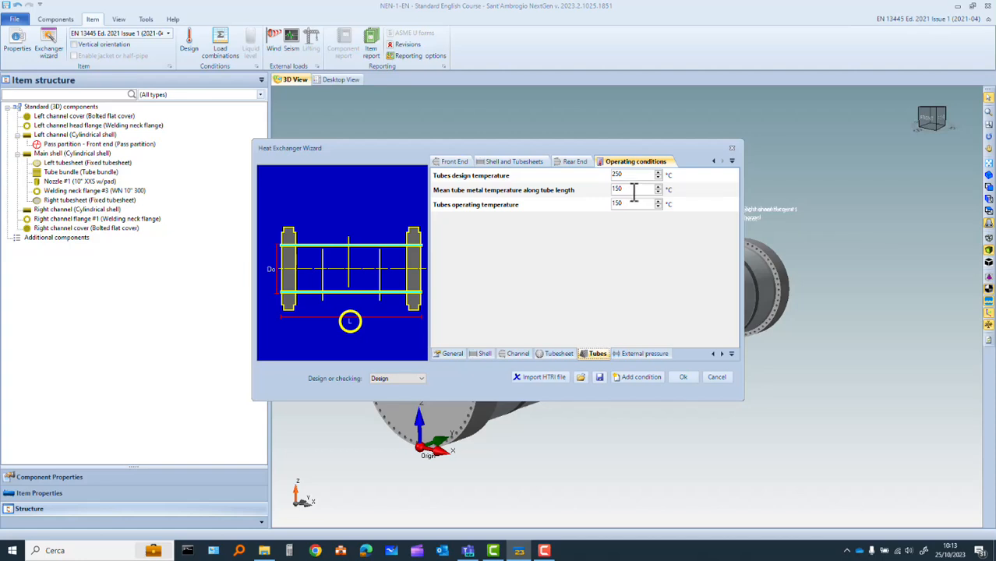
Accept the wizard data, rebuild all NEN-1-EN heat exchanger components and close the design results
click(683, 378)
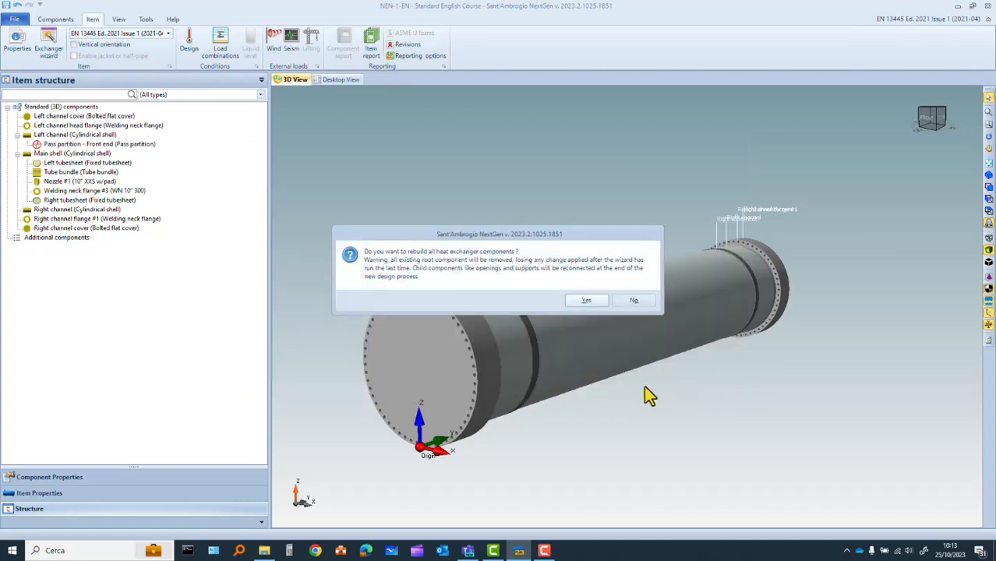
click(577, 302)
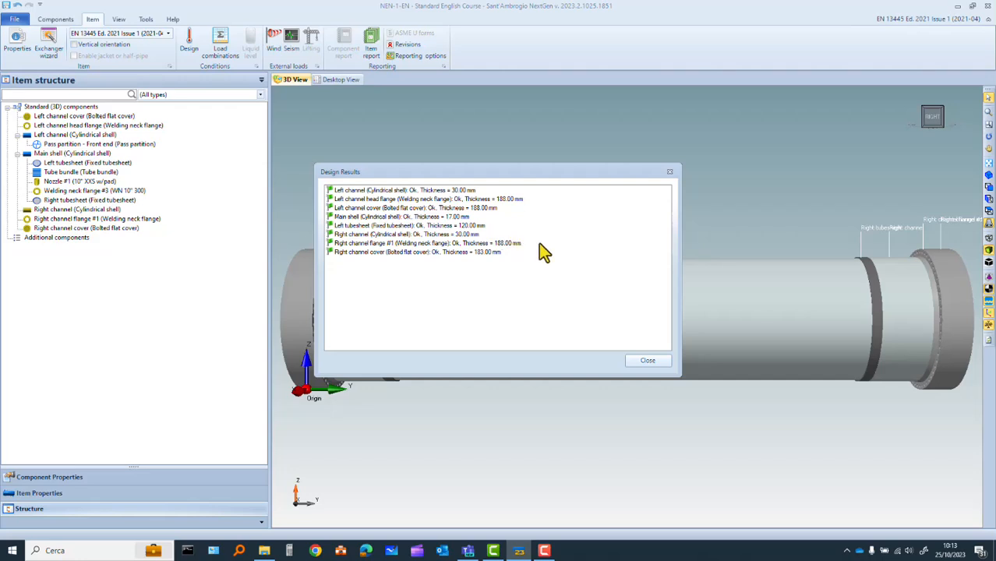
click(647, 362)
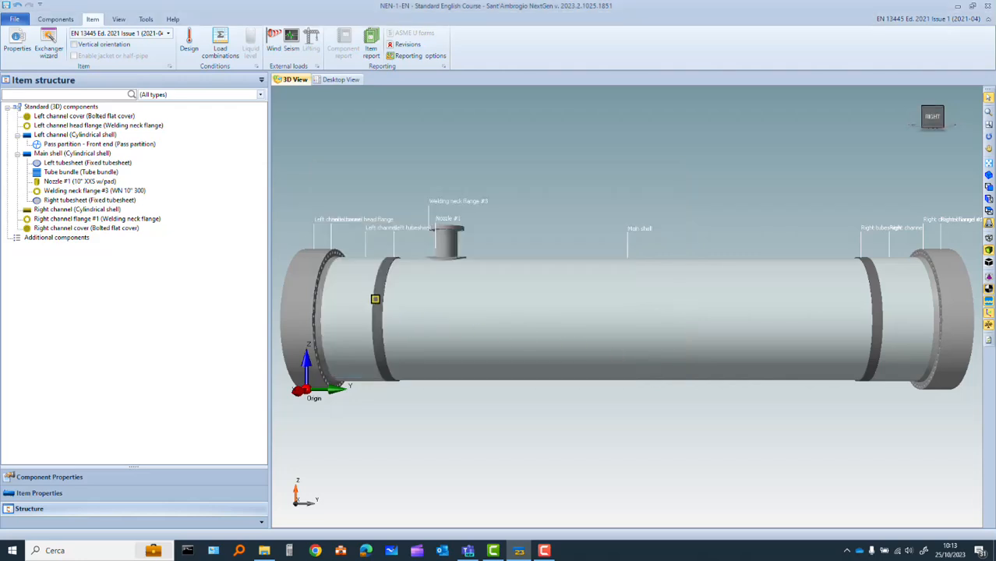
Open the left tubesheet's data and read its material warning
click(377, 299)
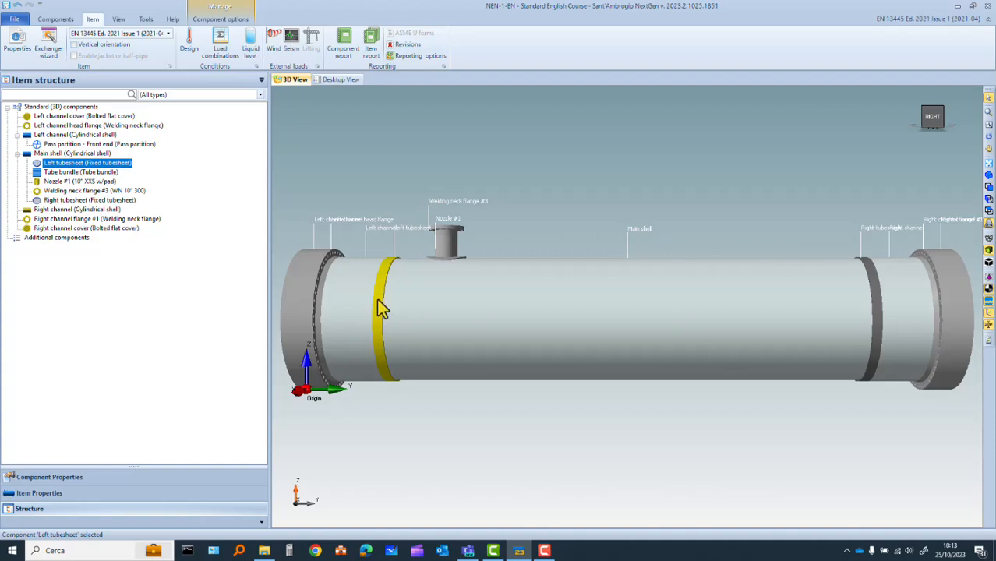
double_click(377, 300)
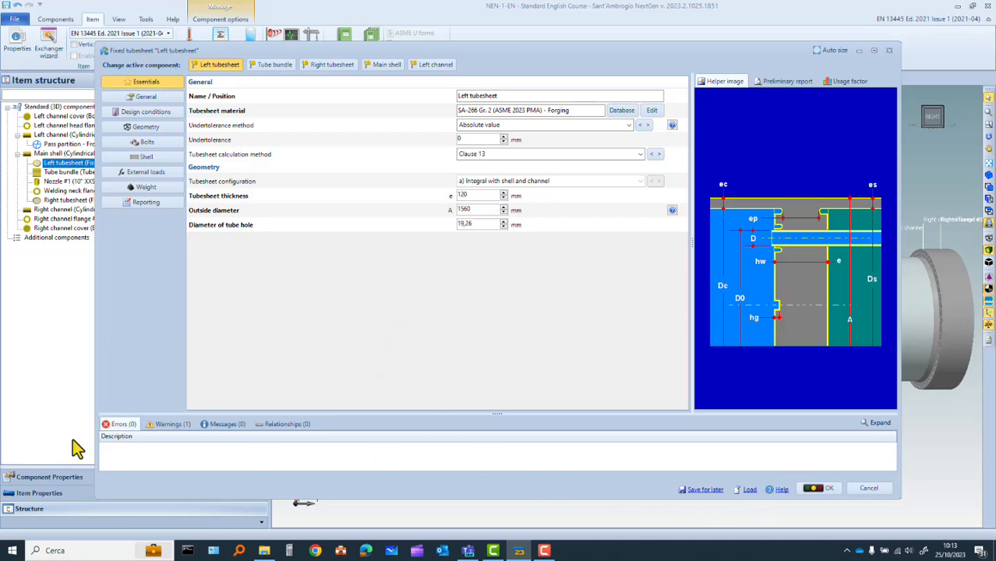
click(166, 426)
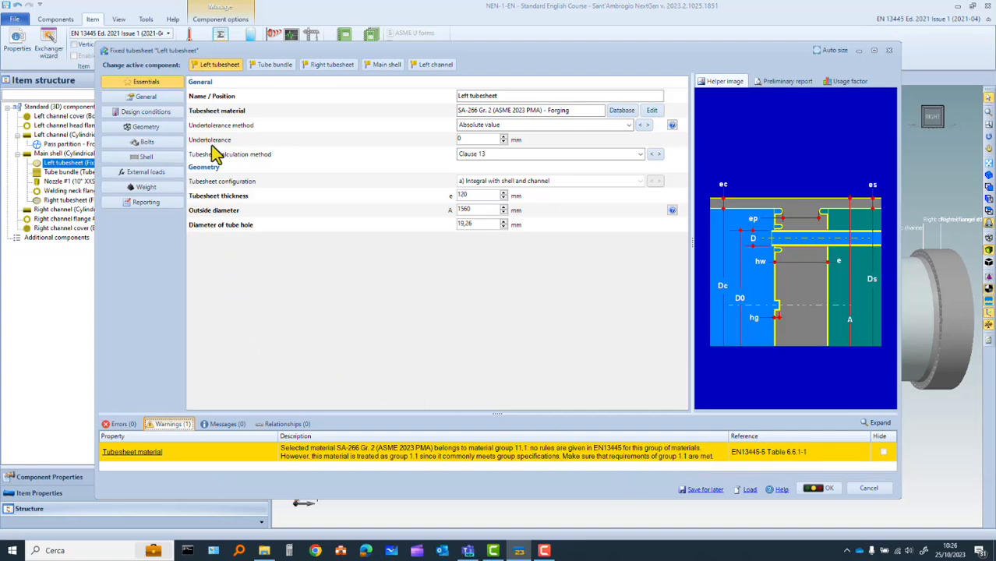
Try a left tubesheet thickness of 119 mm, check the error list and save the component
click(167, 133)
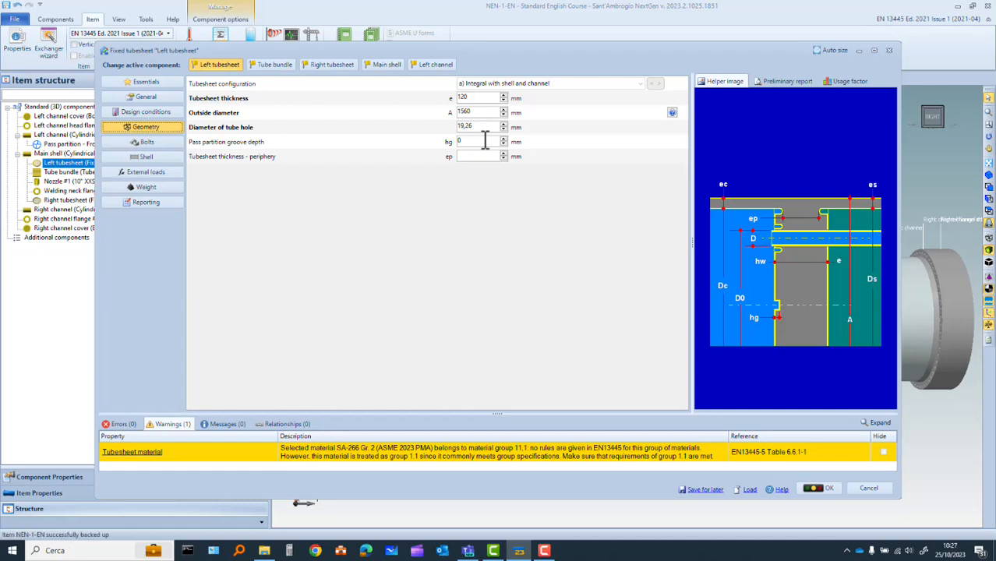
click(503, 101)
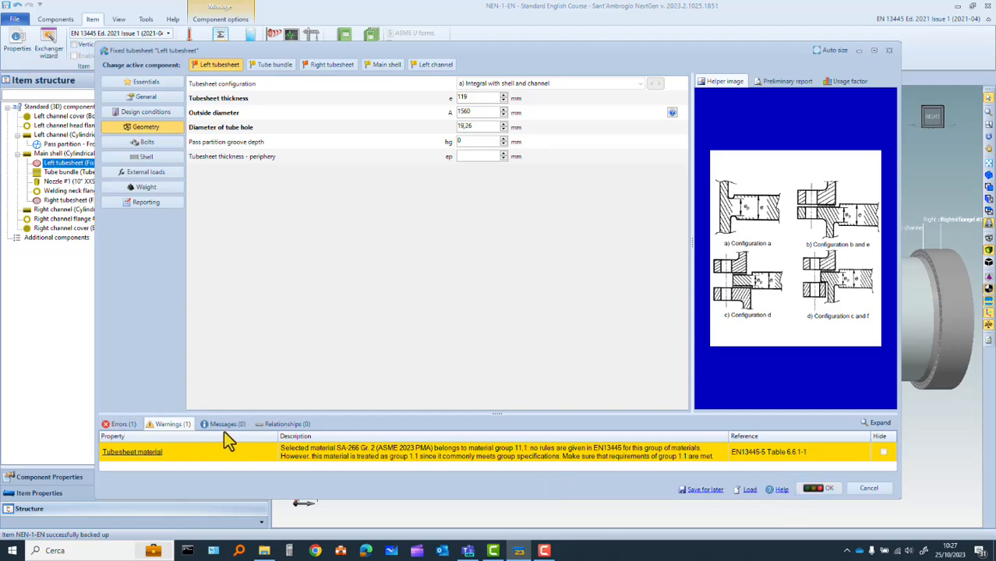
click(117, 424)
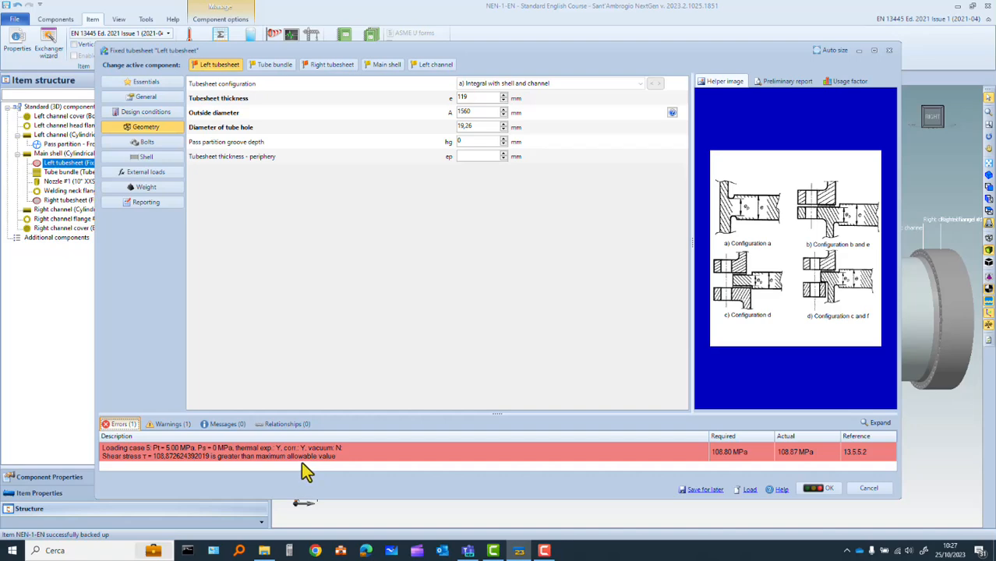
click(820, 489)
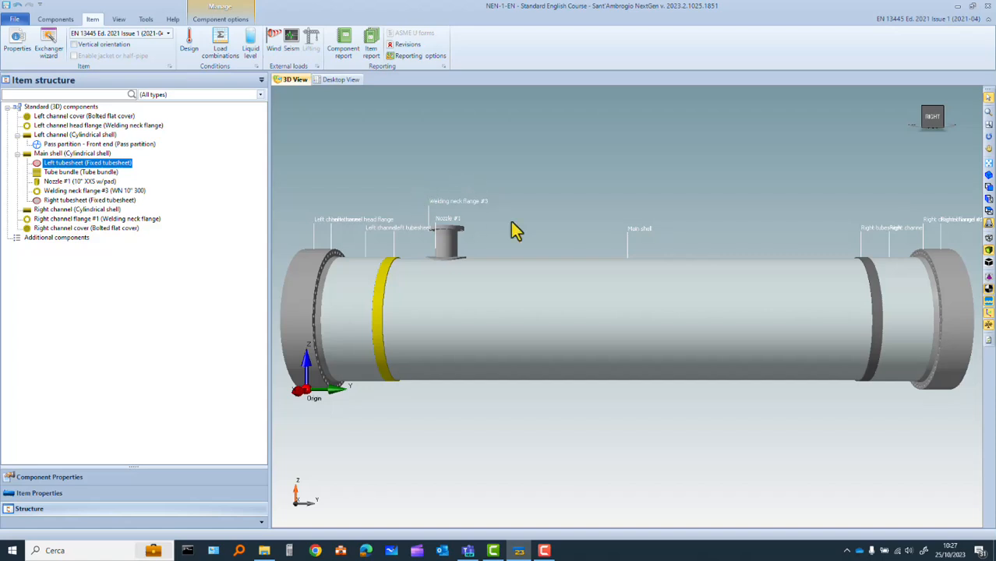
In the exchanger wizard's operating conditions, set the mean shell metal temperature and the shell operating temperature to 150 °C
click(45, 50)
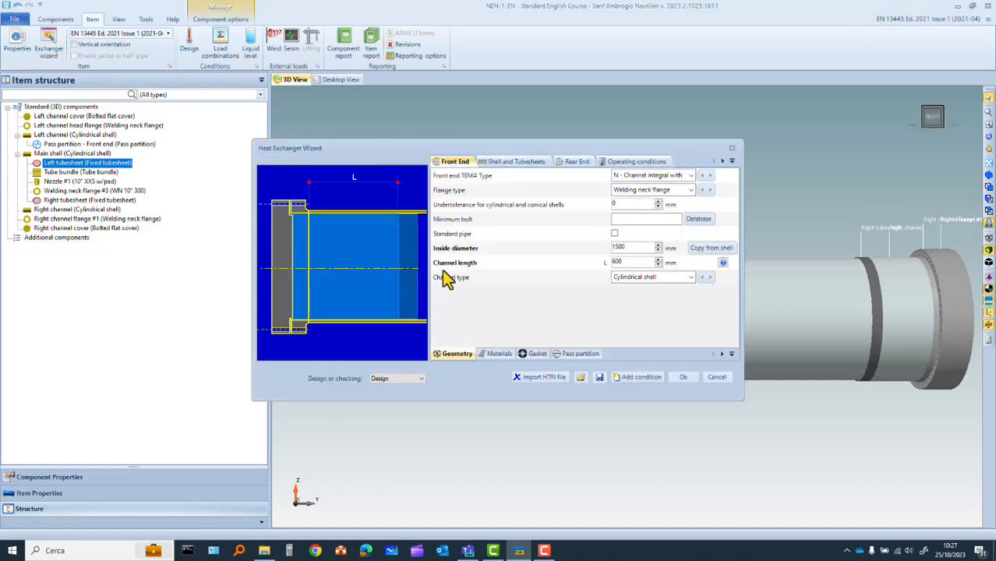
click(634, 163)
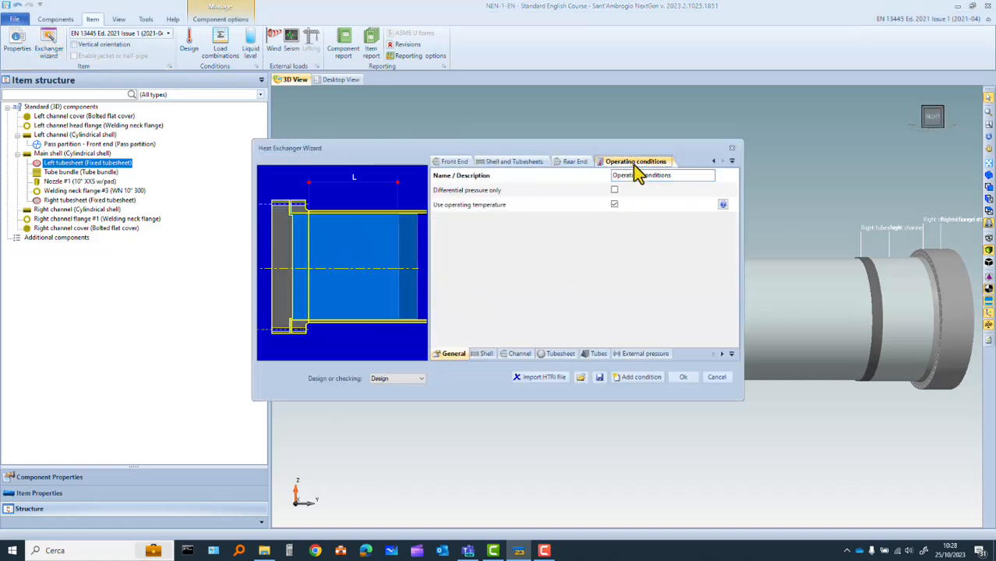
click(484, 354)
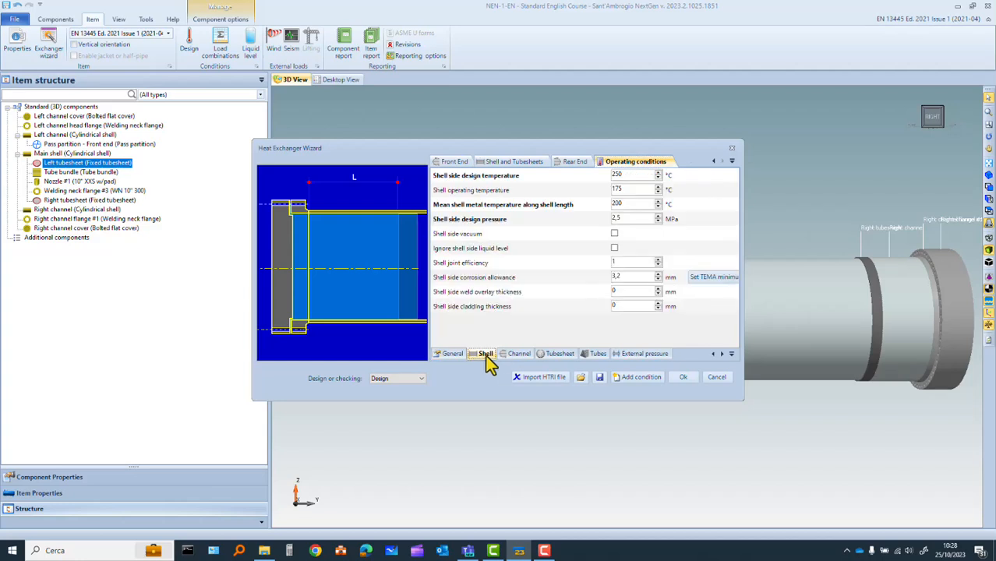
double_click(631, 204)
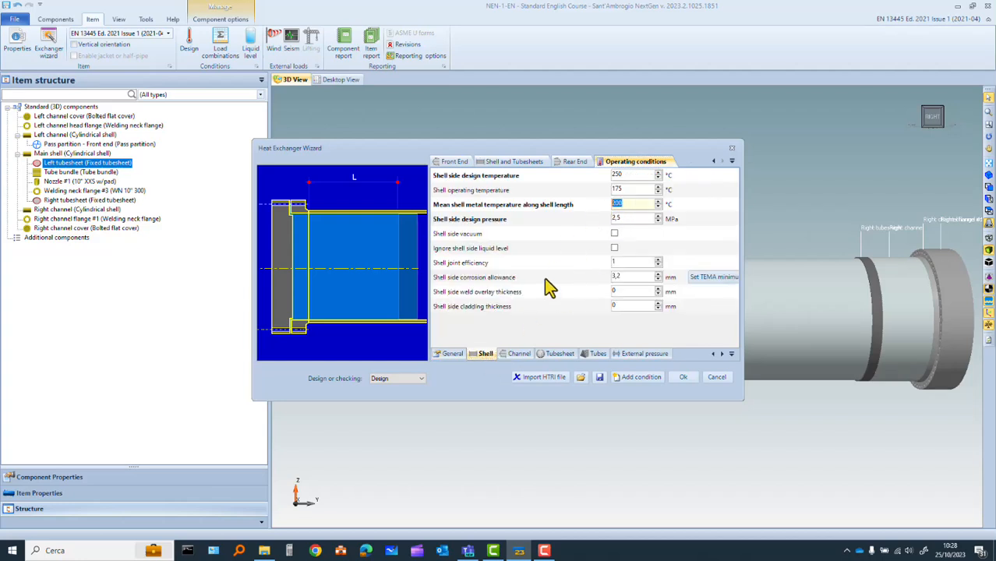
text(150)
double_click(620, 190)
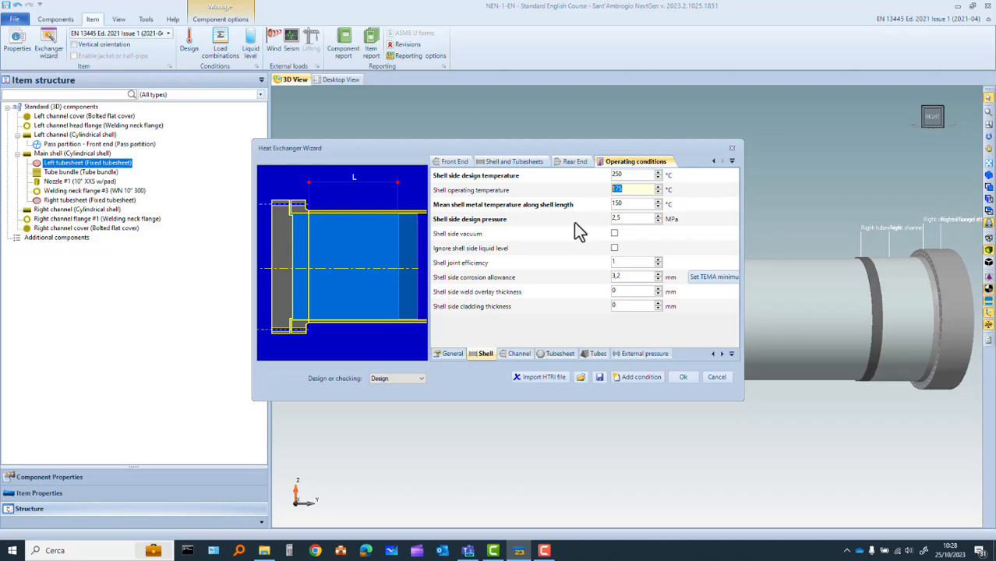
text(150)
Set the mean tube metal temperature and the tubes operating temperature to 200 °C
click(597, 353)
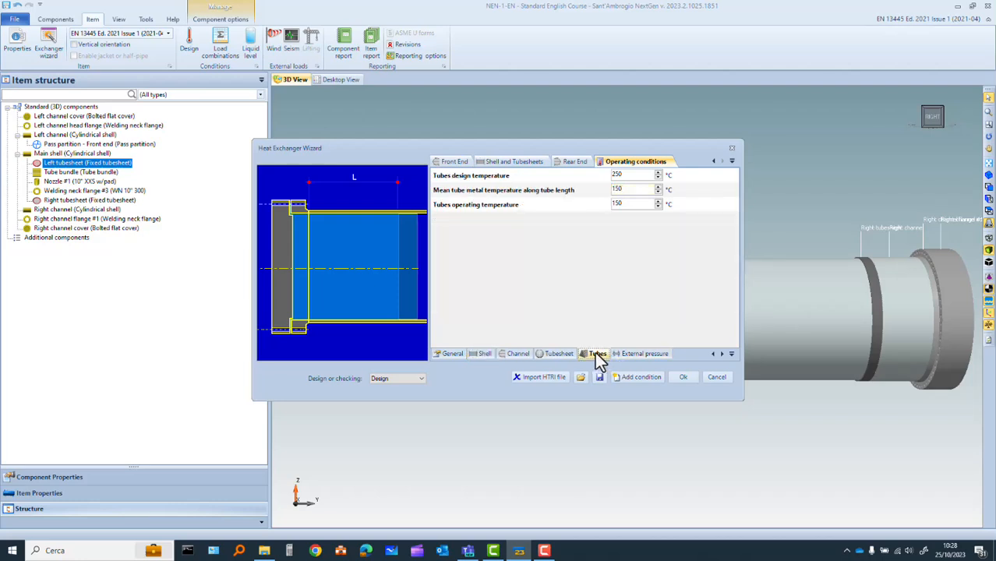
double_click(630, 189)
text(200)
drag(638, 204, 579, 199)
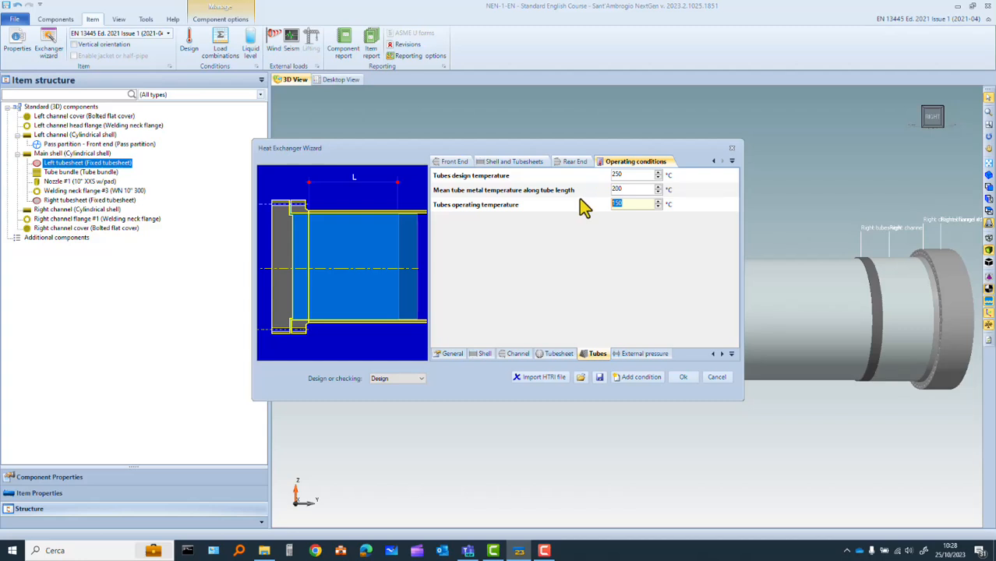
text(200)
Rebuild all exchanger components with the changed shell and tube temperatures and close the design results
click(689, 377)
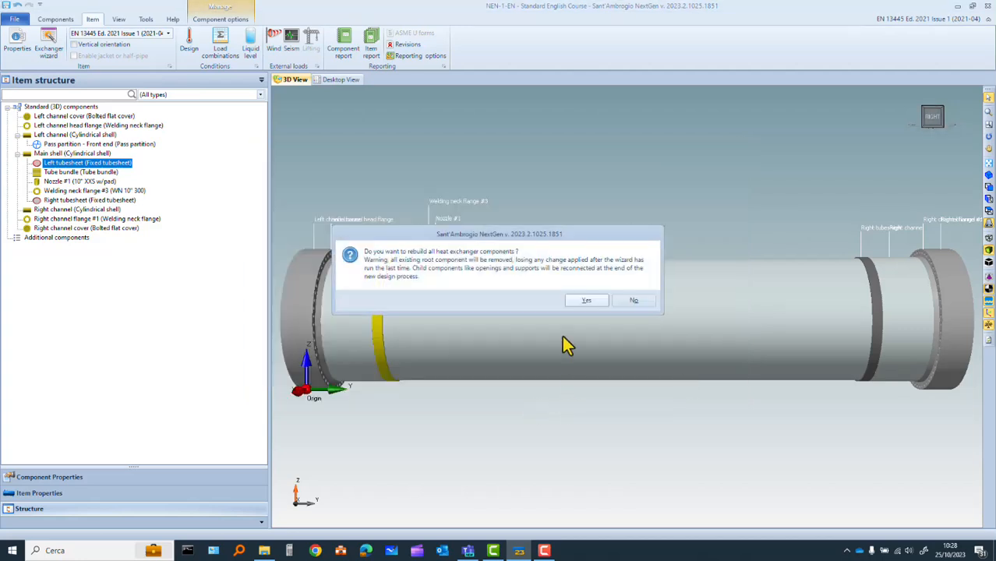
click(590, 300)
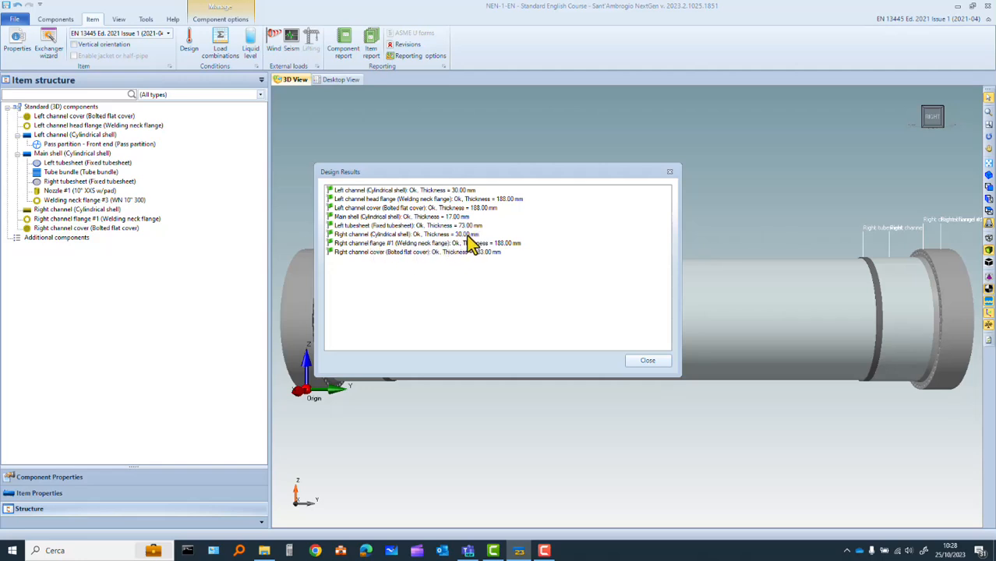
click(647, 361)
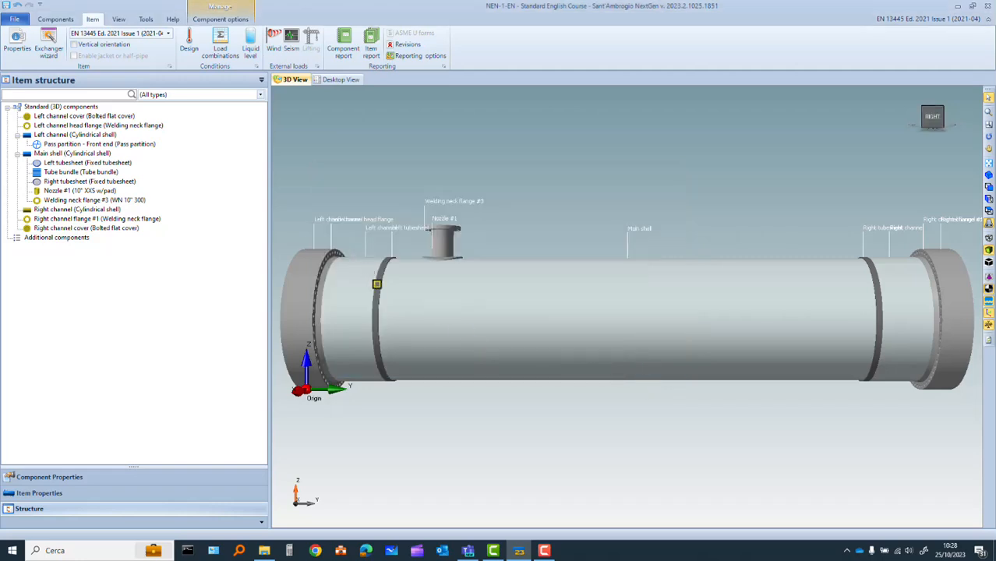
Try a thickness of 72 mm in the left tubesheet's data, restore it to 73 mm and save the component
click(379, 282)
double_click(380, 282)
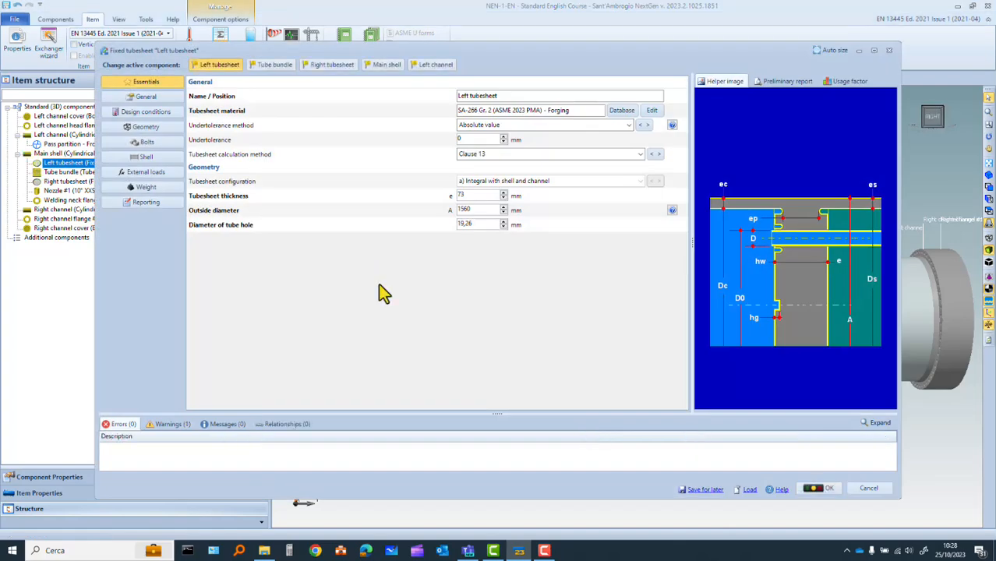
click(503, 199)
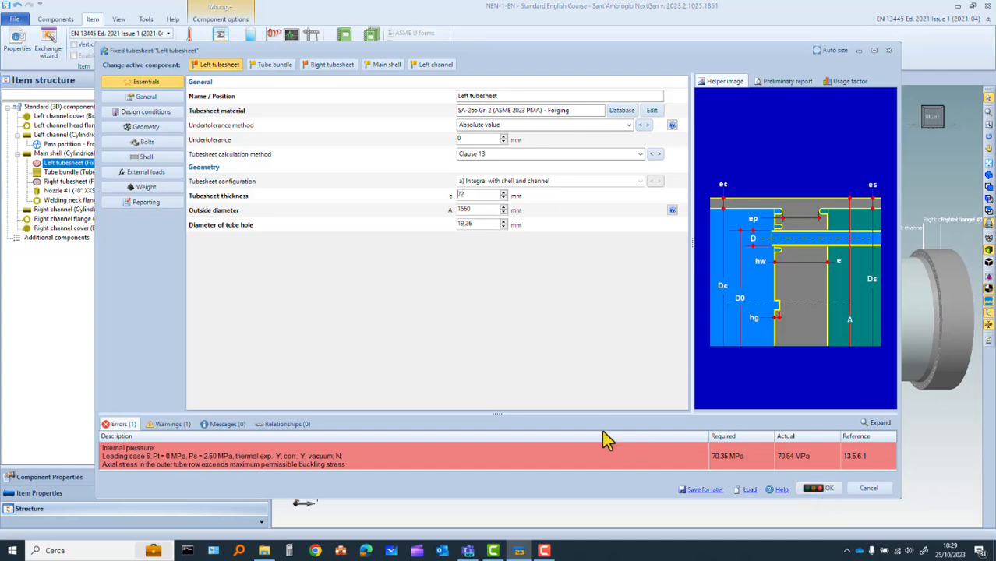
click(503, 192)
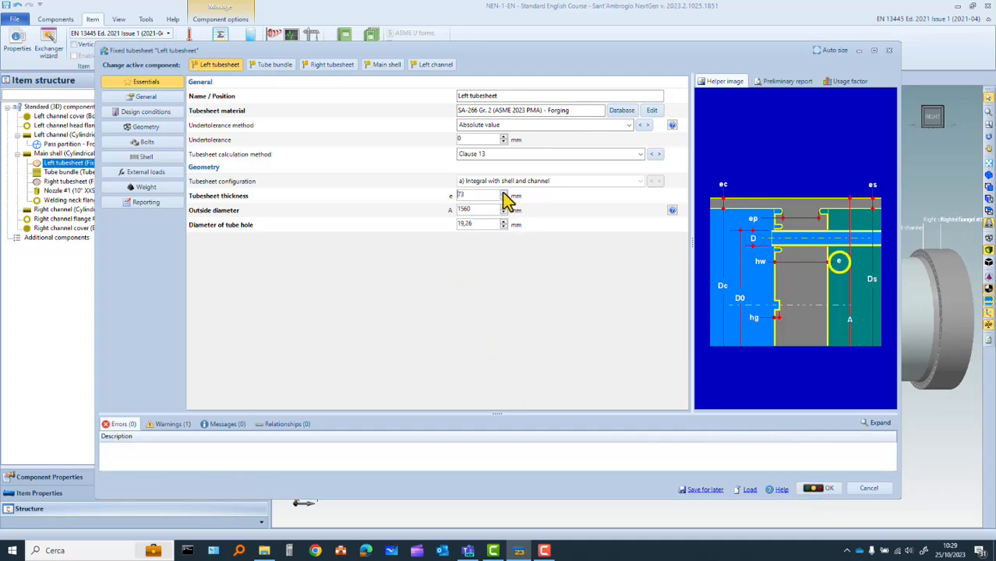
click(830, 490)
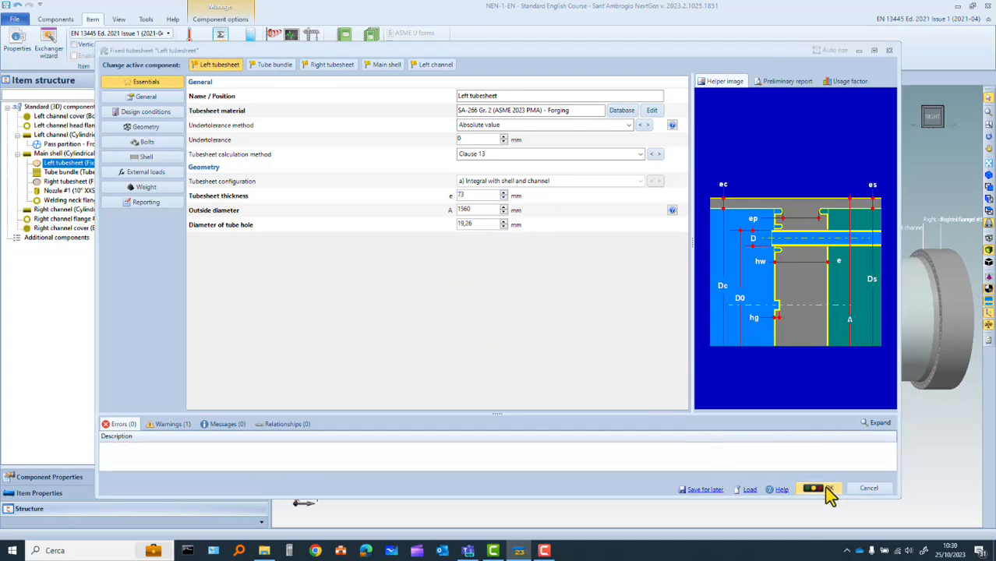
drag(620, 330, 710, 346)
scroll(706, 322, down, 4)
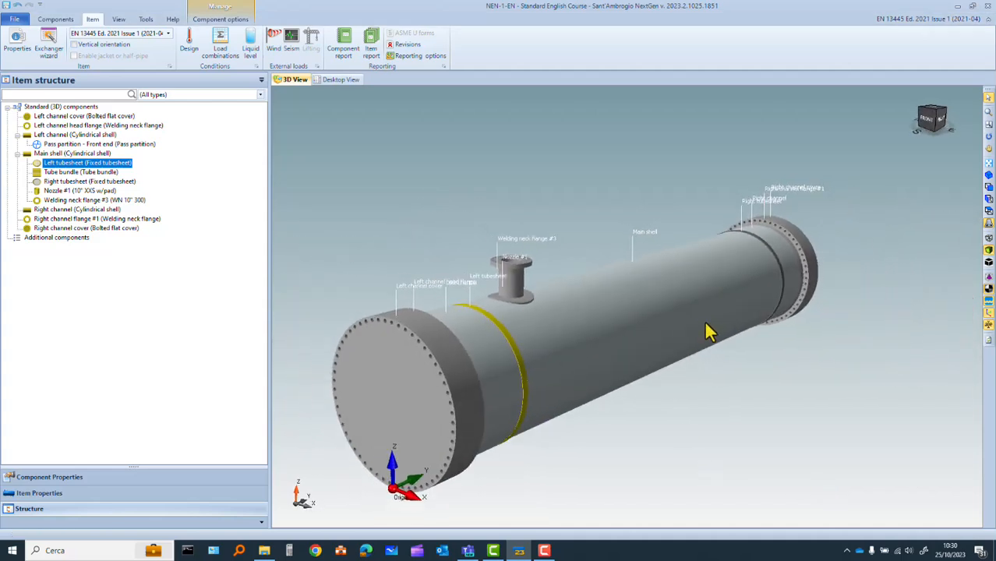